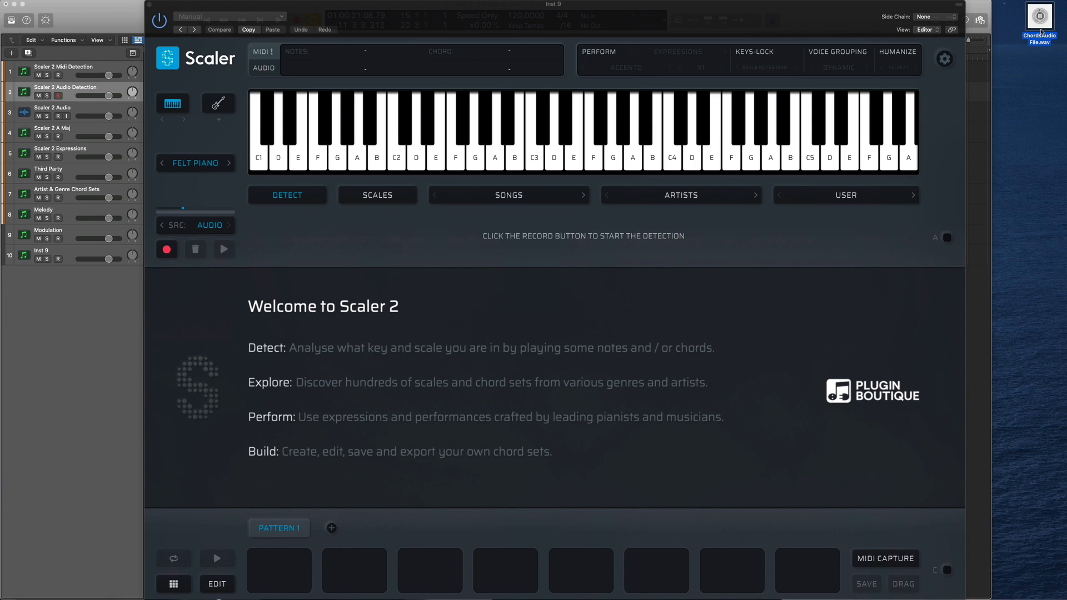
Load ChordsAudio File.wav into the audio chord detection, replacing the current detection
{"action": "left_click_drag", "start_coordinate": [1041, 28], "coordinate": [581, 211]}
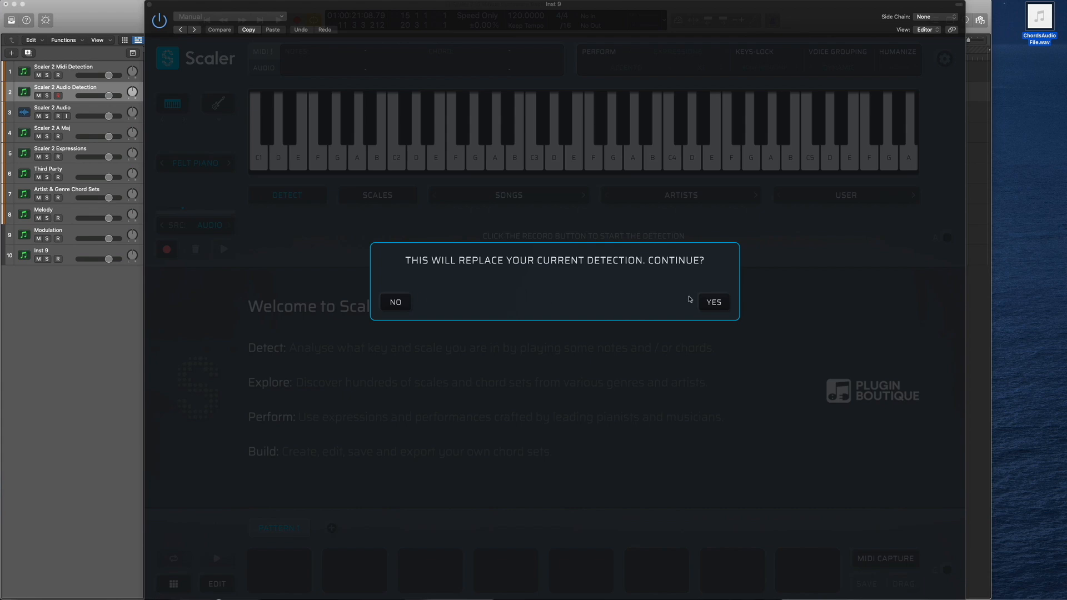
{"action": "left_click", "coordinate": [712, 304]}
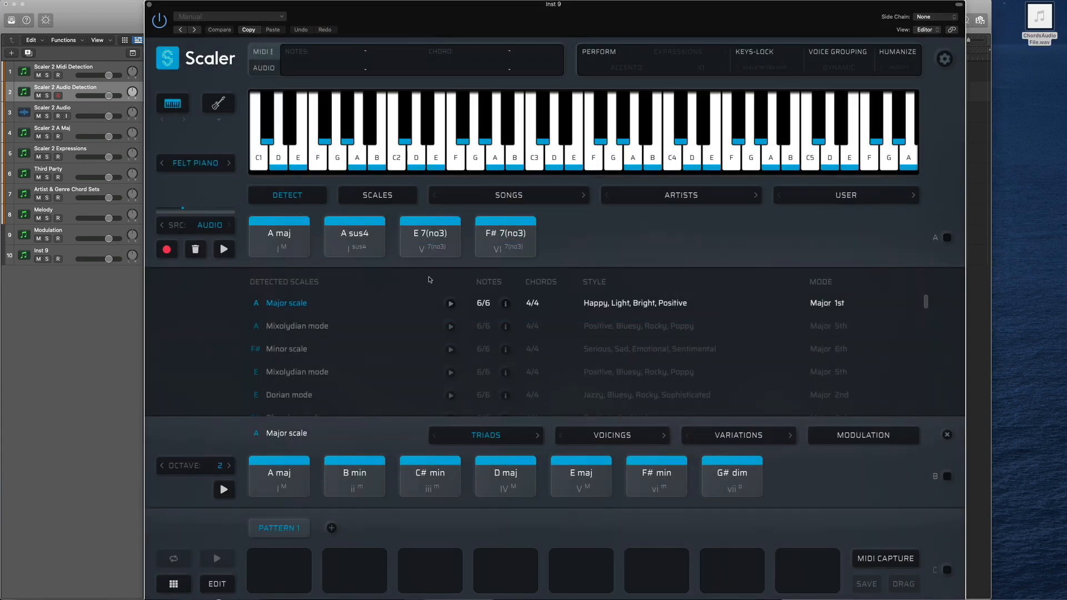
Audition the detected chords and add A maj to the first slot of Pattern 1
{"action": "left_click", "coordinate": [352, 232]}
{"action": "left_click", "coordinate": [426, 247]}
{"action": "left_click", "coordinate": [502, 246]}
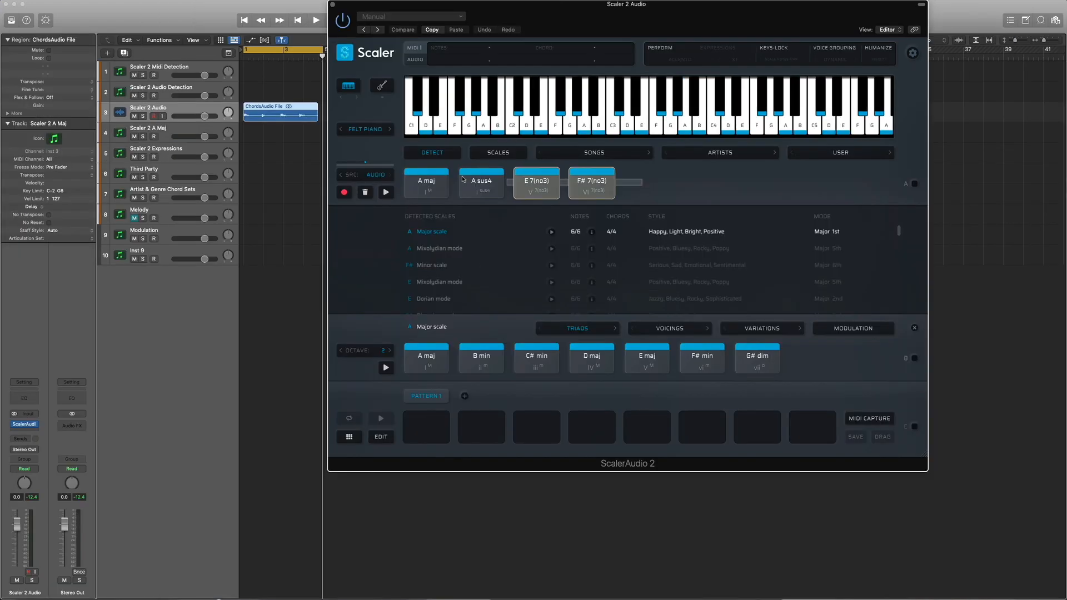
{"action": "left_click", "coordinate": [264, 225]}
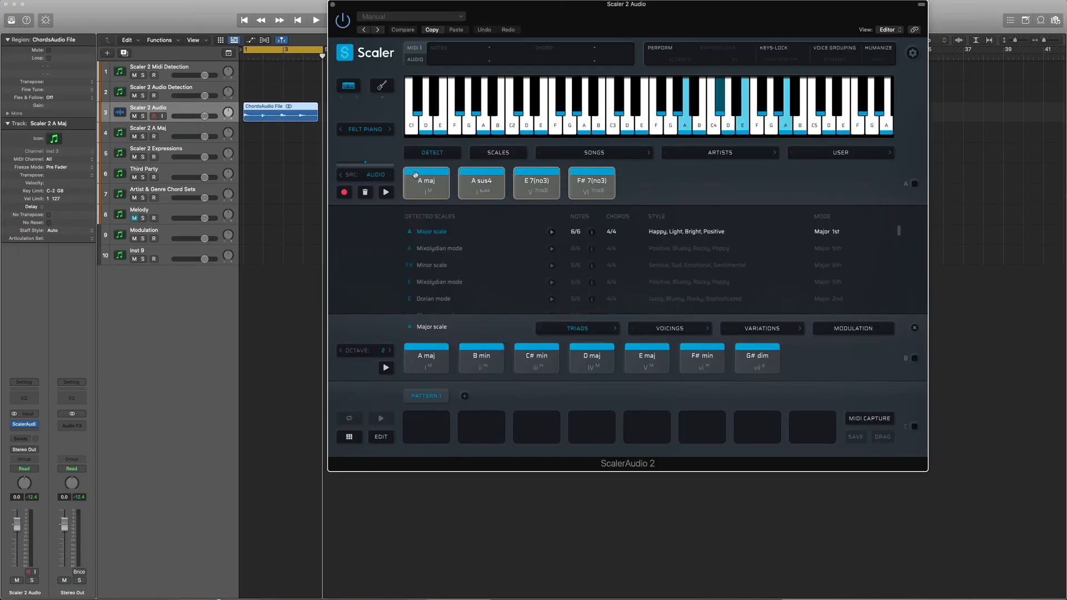
{"action": "left_click_drag", "start_coordinate": [429, 191], "coordinate": [427, 426]}
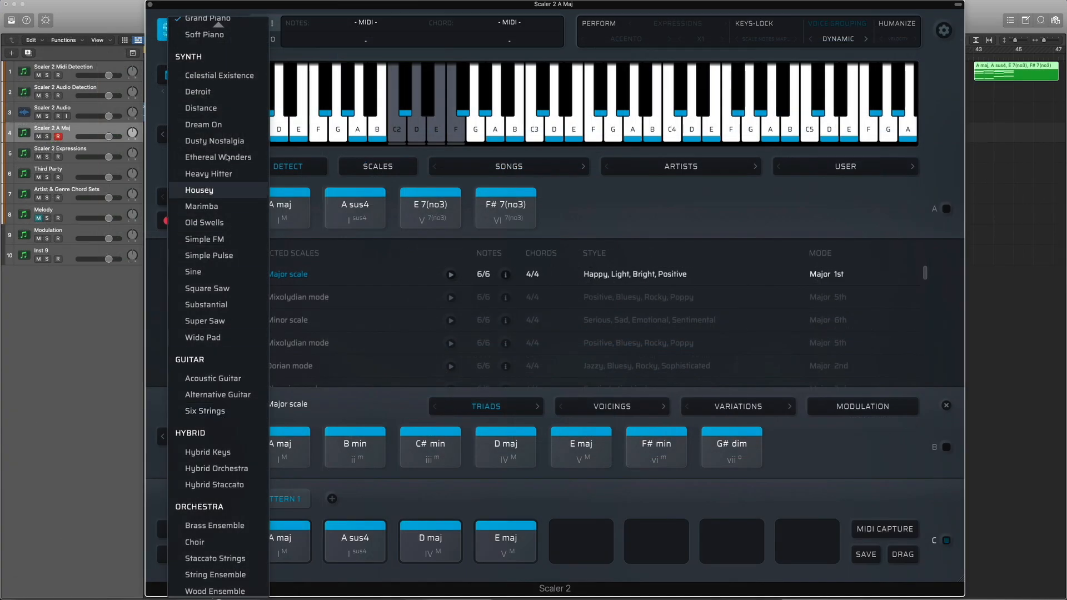
Set the instrument sound to Super Saw and the perform mode to Arpeggio
{"action": "left_click", "coordinate": [217, 321]}
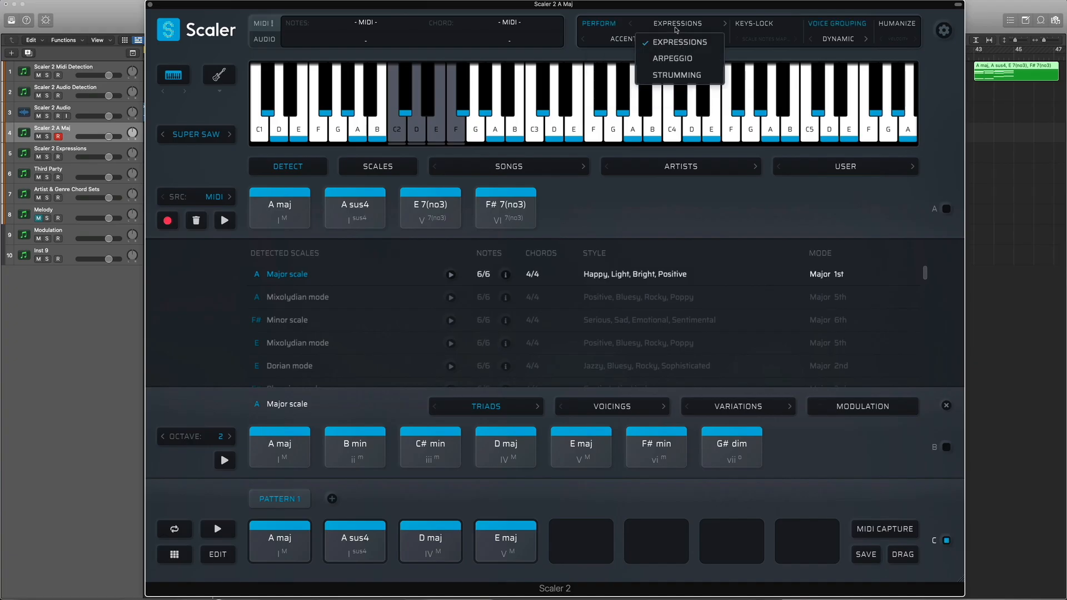
{"action": "left_click", "coordinate": [674, 59]}
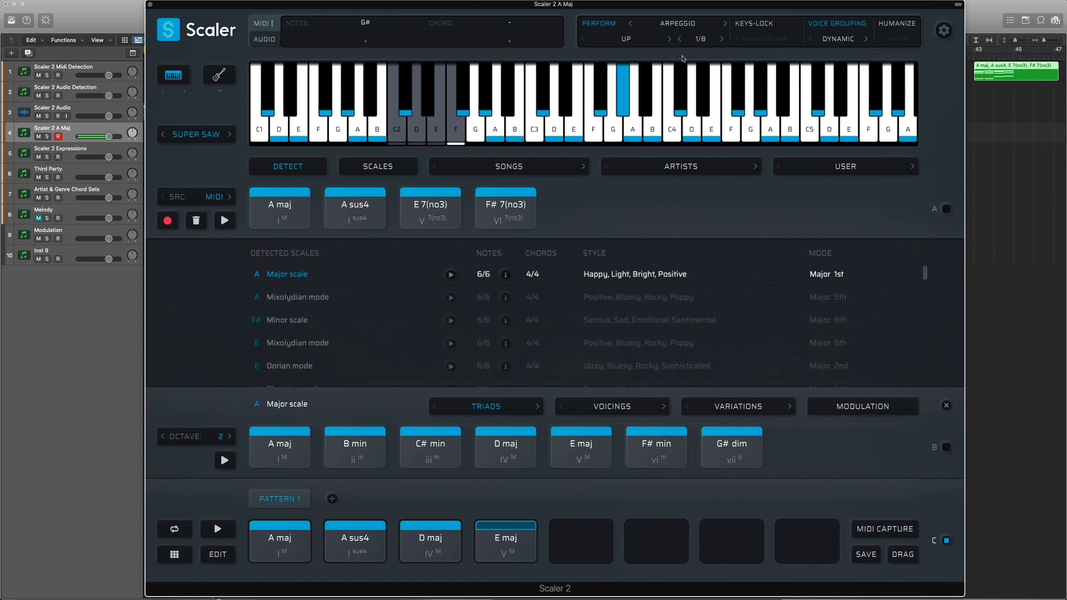
Change the instrument sound to the Celestial Existence synth
{"action": "left_click", "coordinate": [219, 135]}
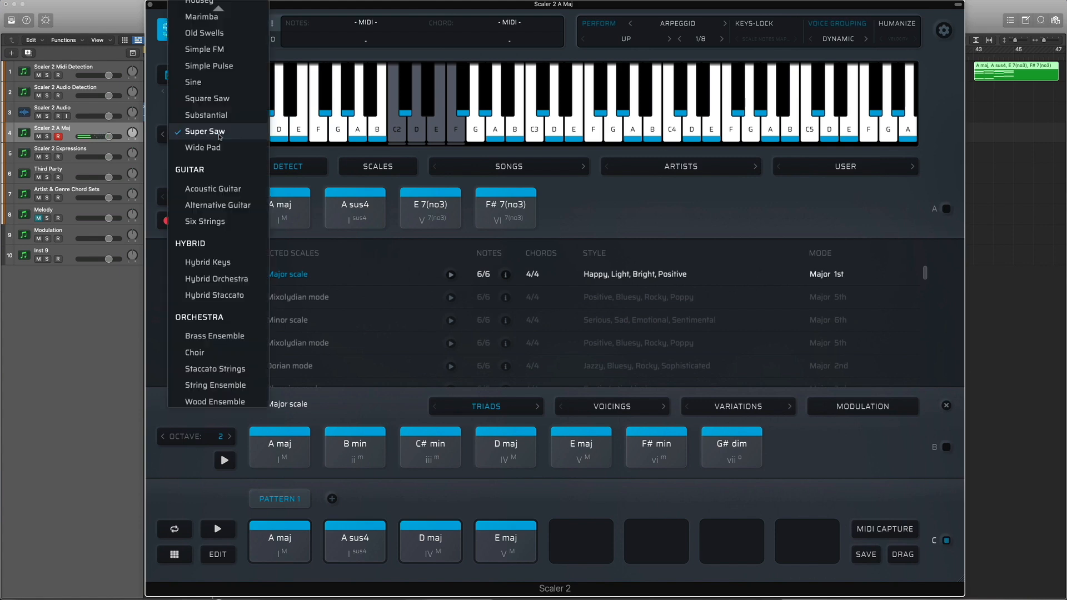
{"action": "scroll", "coordinate": [223, 138], "scroll_direction": "up", "scroll_amount": 10}
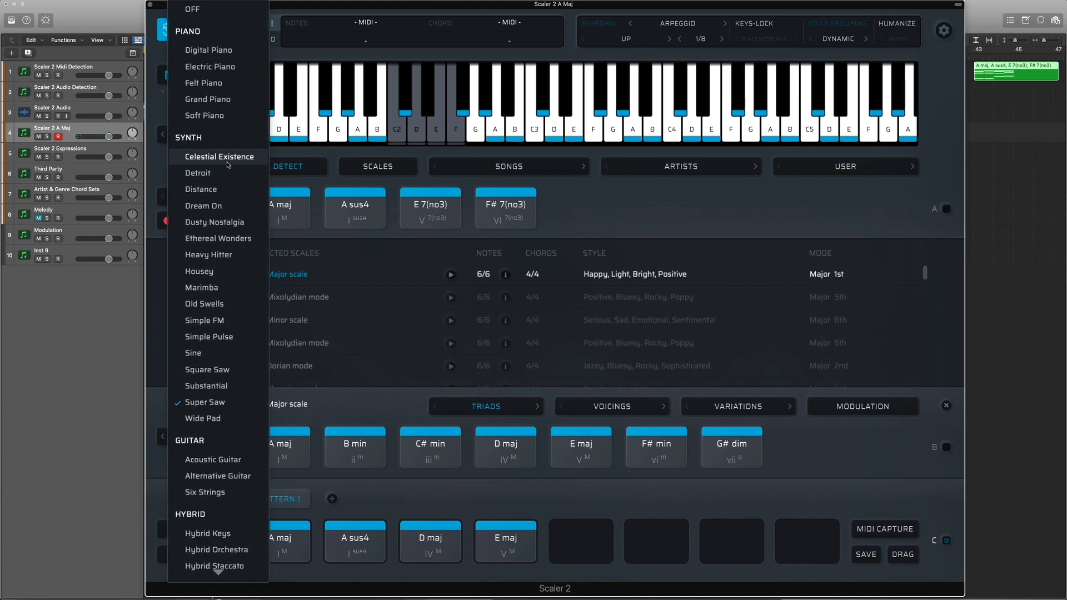
{"action": "left_click", "coordinate": [230, 156]}
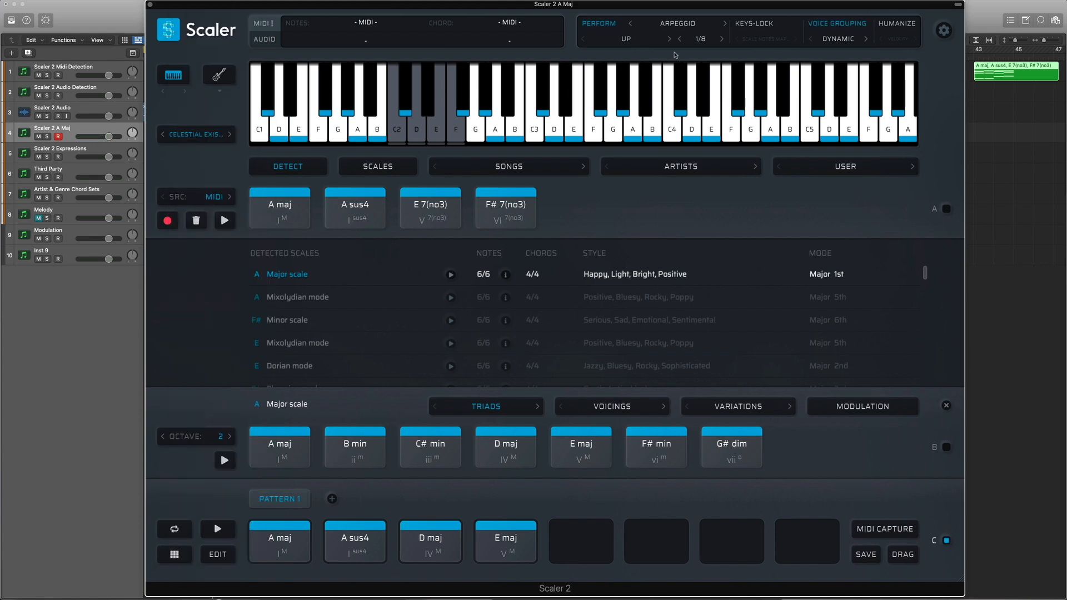
Set the arpeggio rate to 1/16 and open the choices for the arpeggio pattern
{"action": "left_click", "coordinate": [701, 39]}
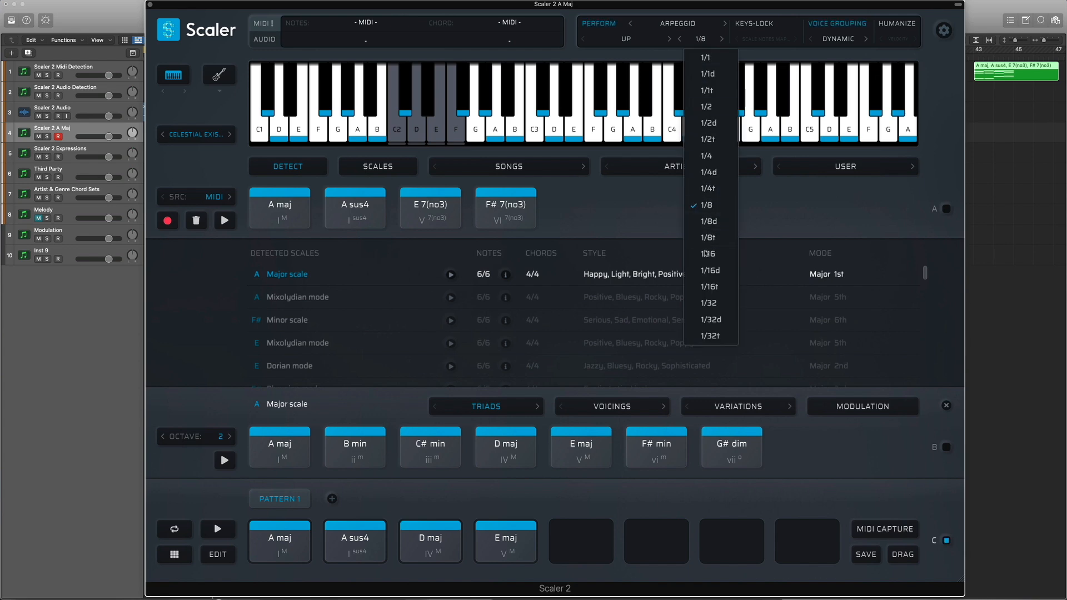
{"action": "left_click", "coordinate": [708, 254]}
{"action": "left_click", "coordinate": [628, 38]}
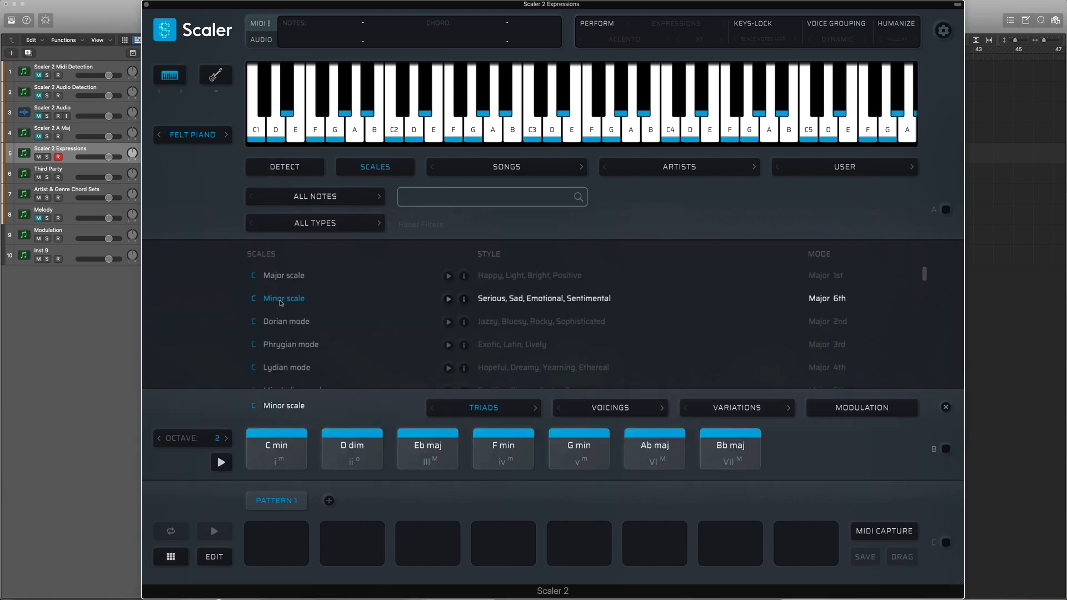
Bind the C minor scale's triads to the keyboard and enable Perform with Expressions
{"action": "left_click", "coordinate": [947, 450]}
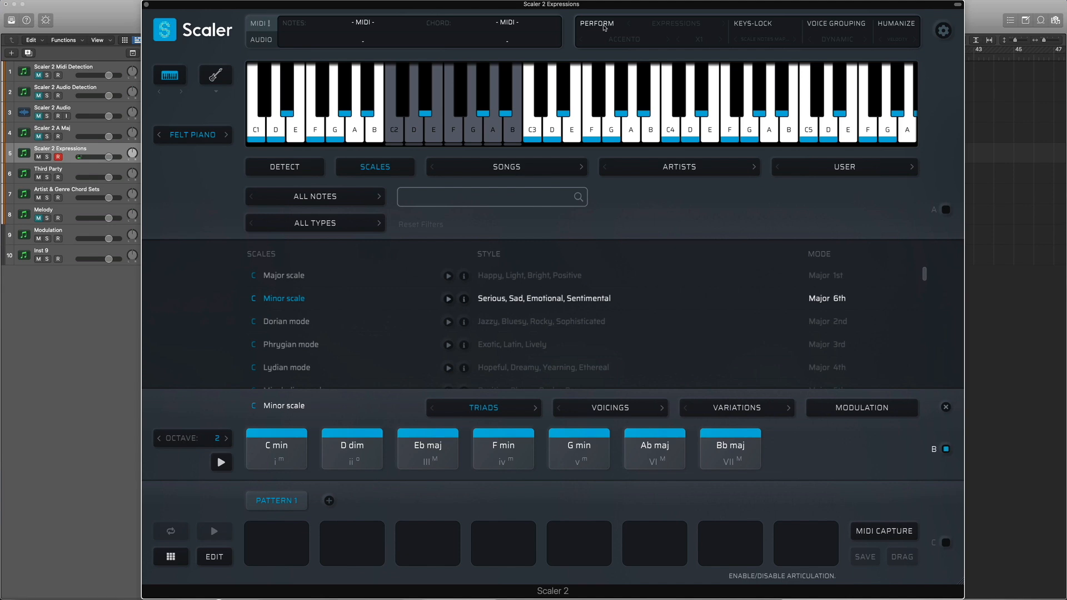
{"action": "left_click", "coordinate": [672, 27]}
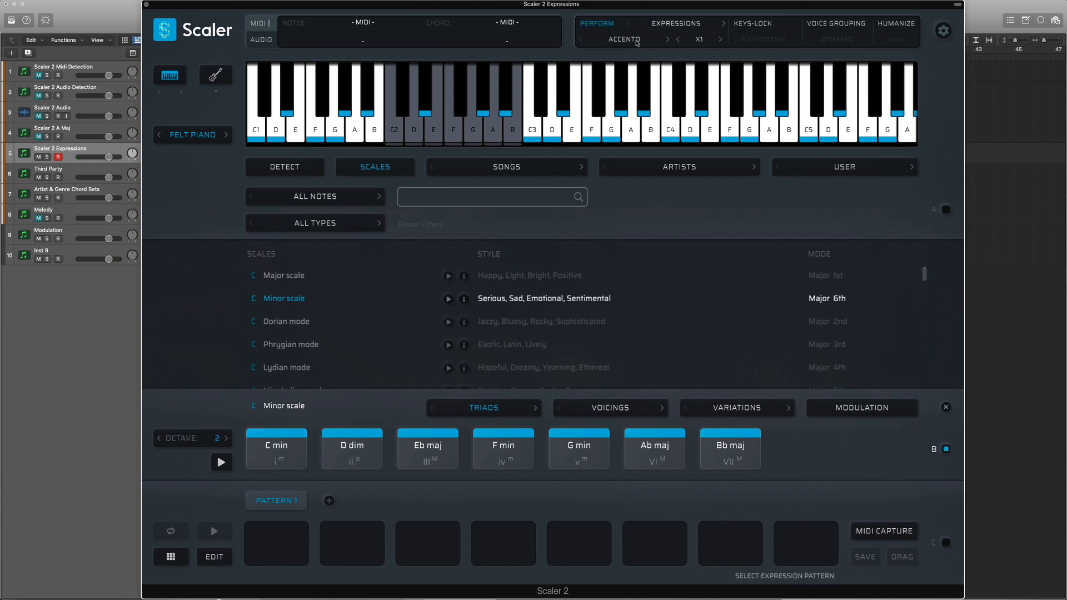
{"action": "left_click", "coordinate": [667, 27]}
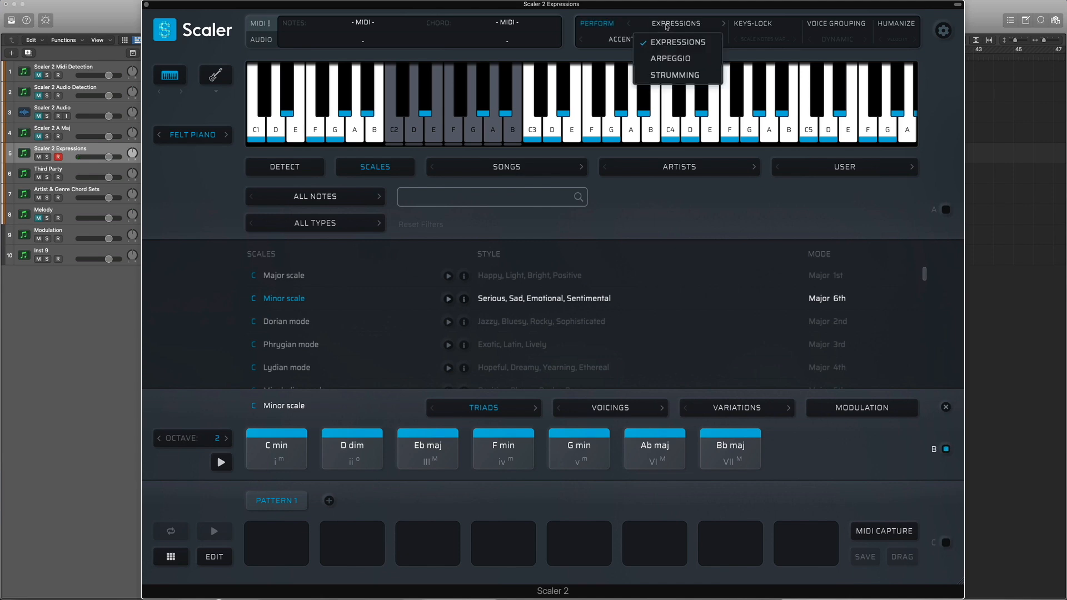
Browse the expression categories and apply the Alt pattern from Performances
{"action": "left_click", "coordinate": [615, 42]}
{"action": "mouse_move", "coordinate": [621, 59]}
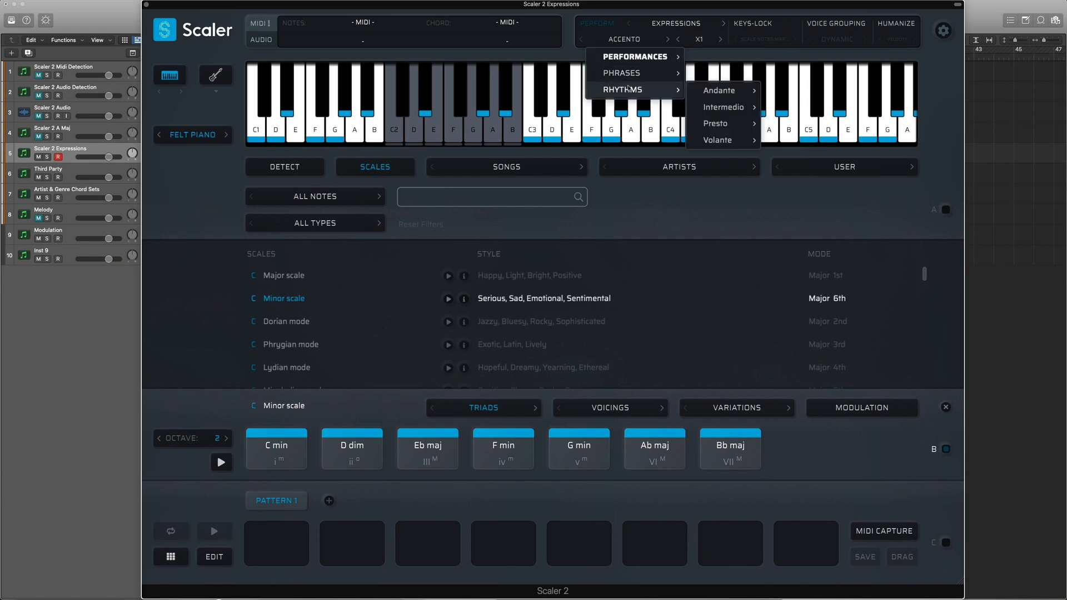
{"action": "mouse_move", "coordinate": [731, 79]}
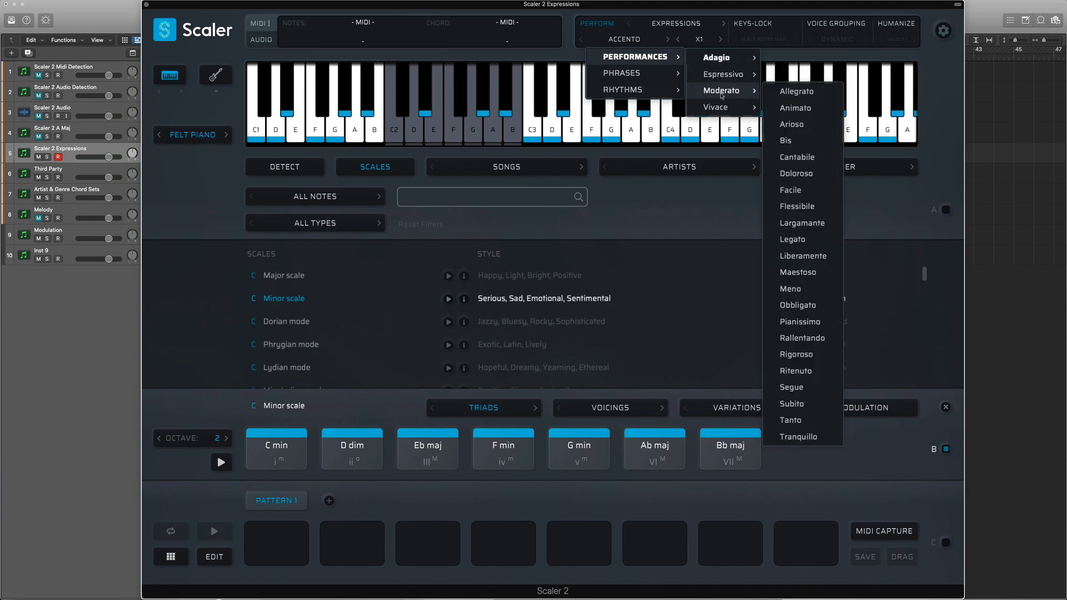
{"action": "mouse_move", "coordinate": [651, 84]}
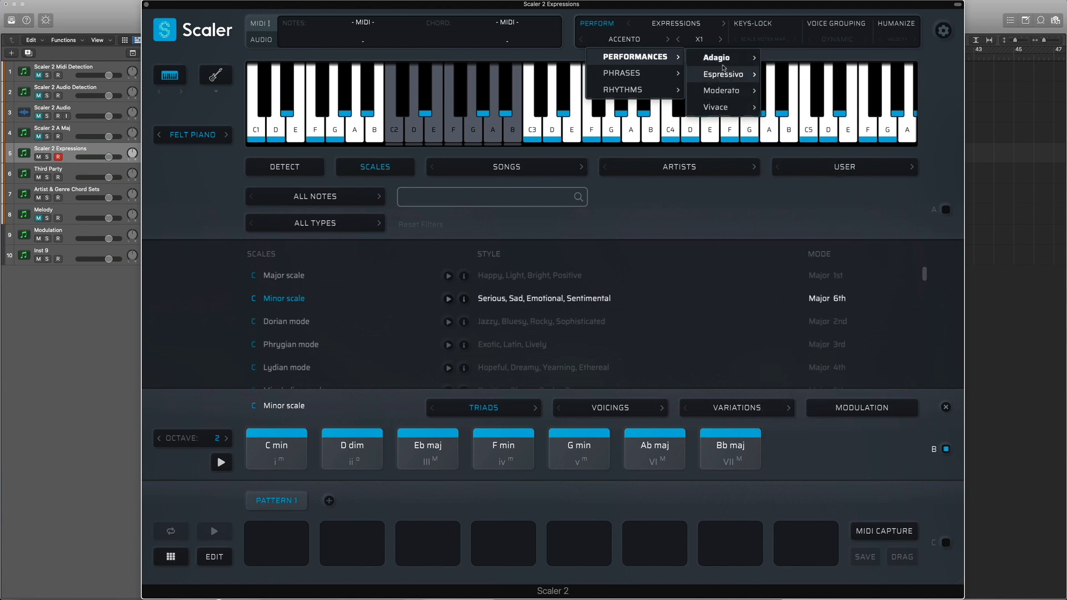
{"action": "left_click", "coordinate": [793, 60]}
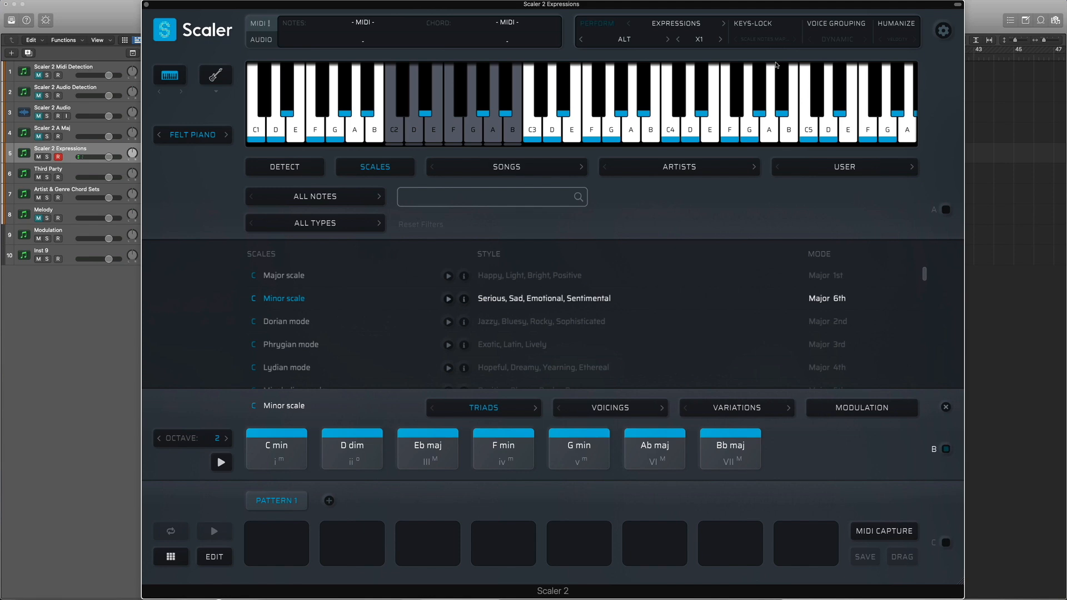
Apply the Affabile phrase from the Con Amore group as the expression
{"action": "left_click", "coordinate": [624, 40]}
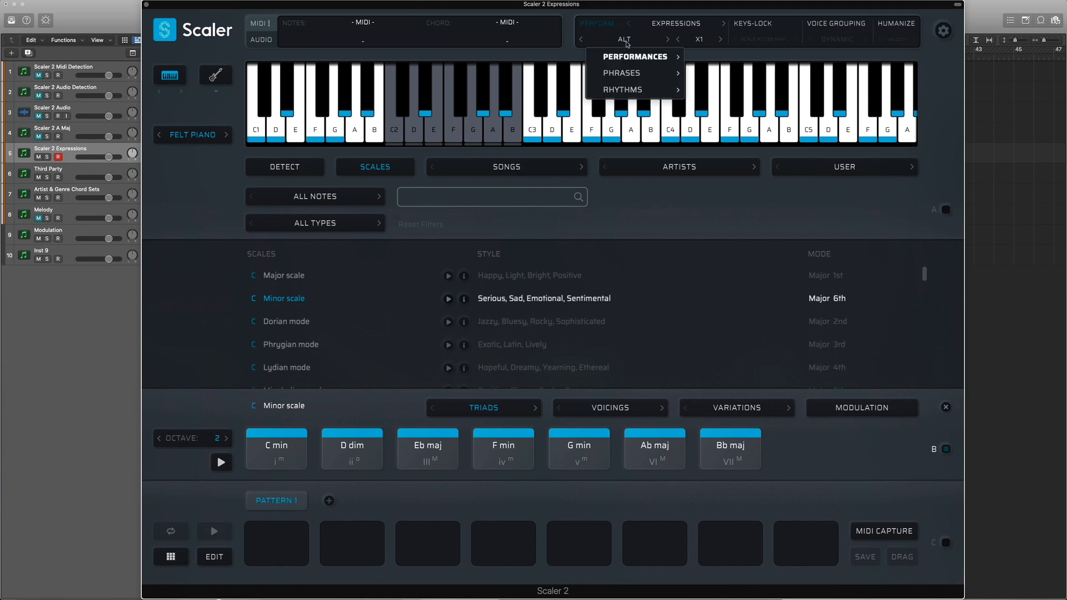
{"action": "mouse_move", "coordinate": [633, 75]}
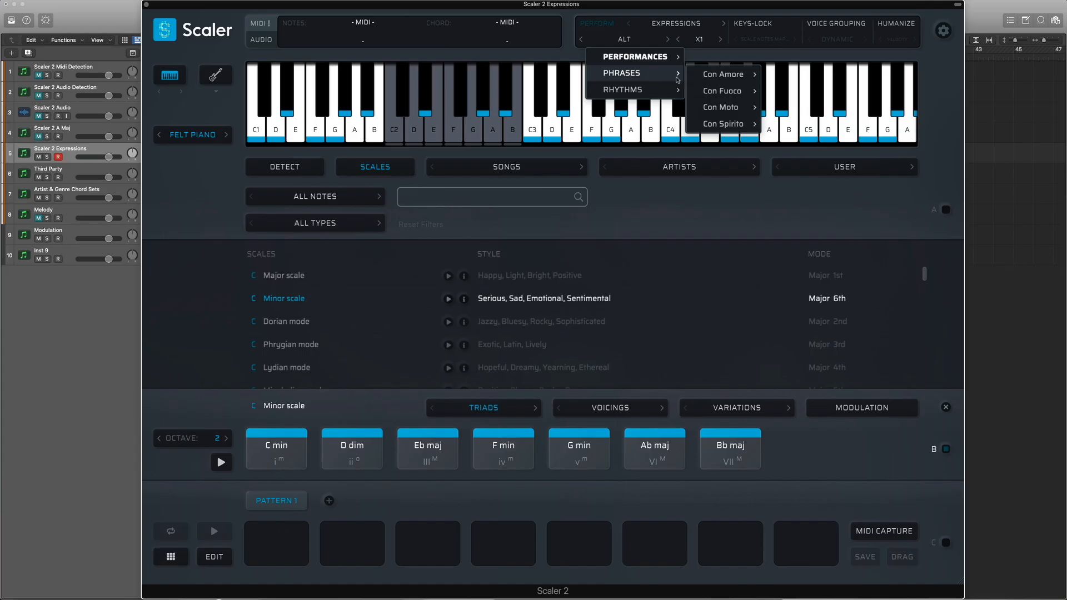
{"action": "mouse_move", "coordinate": [710, 75]}
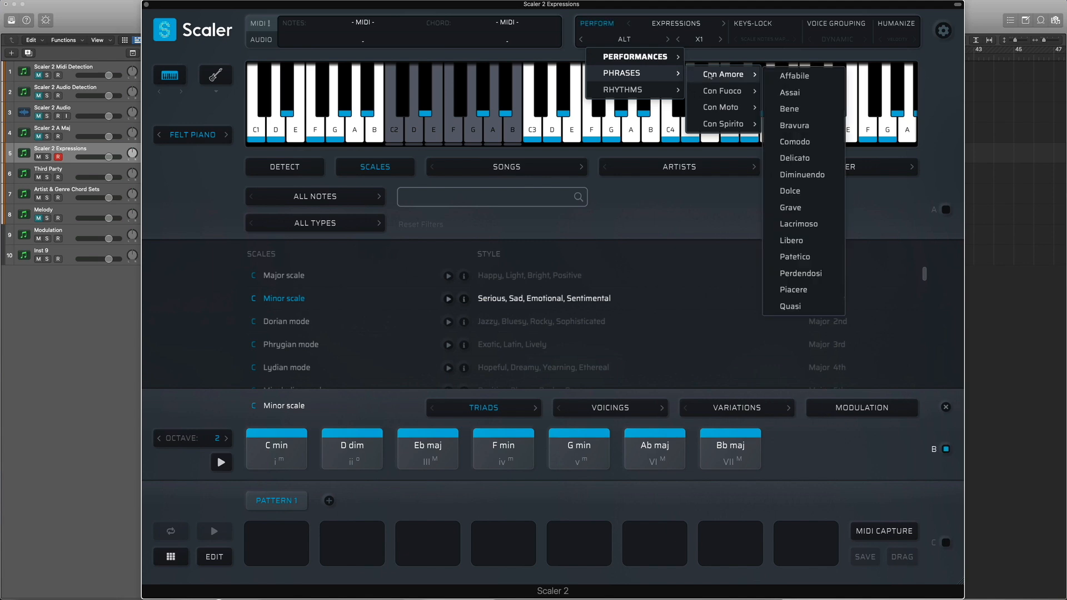
{"action": "left_click", "coordinate": [794, 76]}
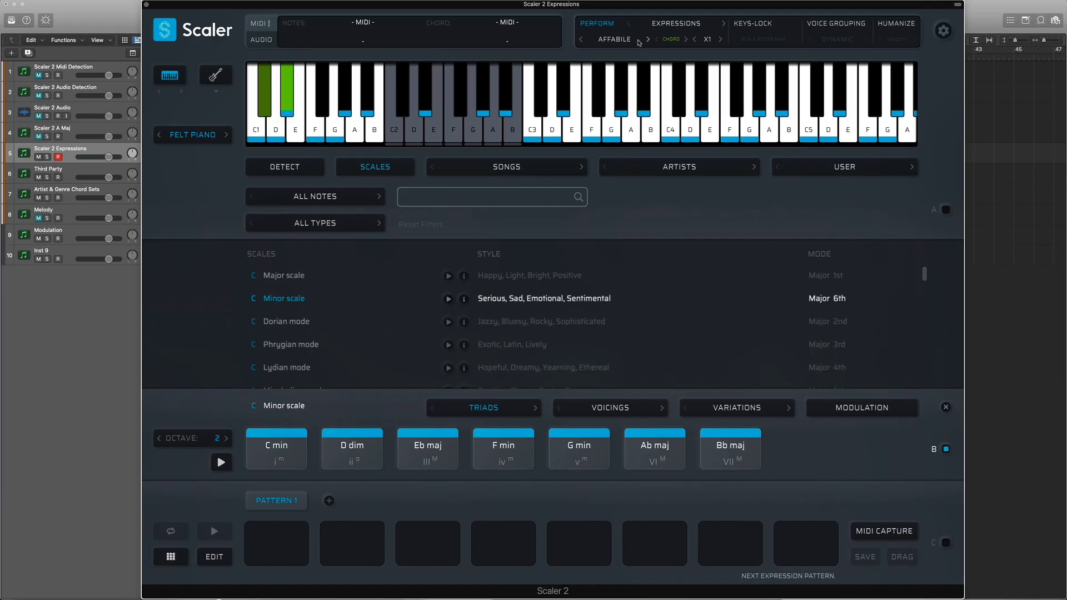
Change the expression to the Amore phrase and check its Chord trigger option
{"action": "left_click", "coordinate": [632, 40]}
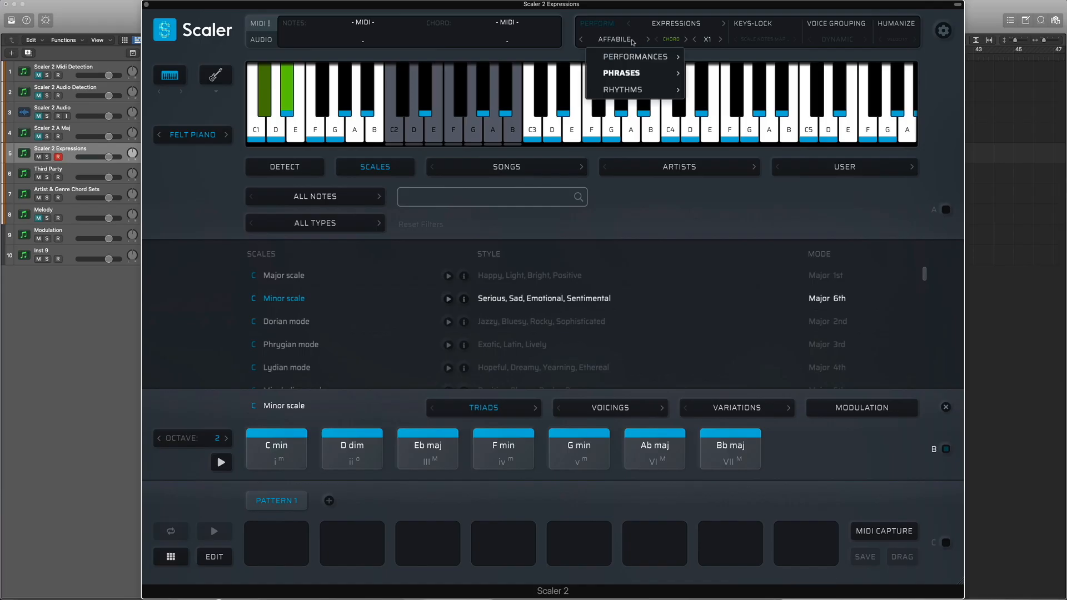
{"action": "mouse_move", "coordinate": [630, 72]}
{"action": "mouse_move", "coordinate": [719, 75]}
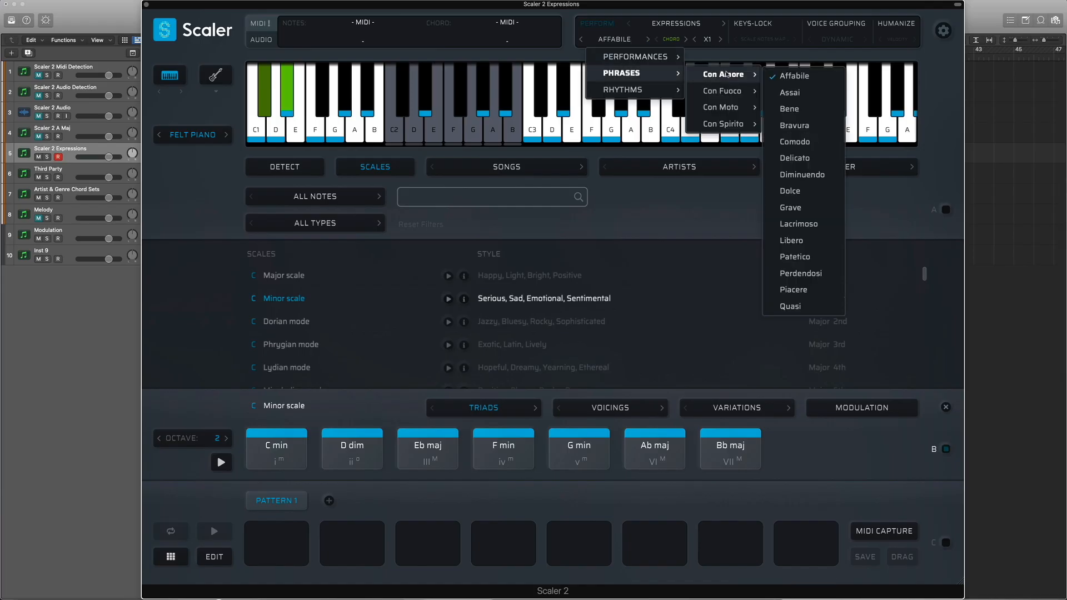
{"action": "left_click", "coordinate": [772, 95]}
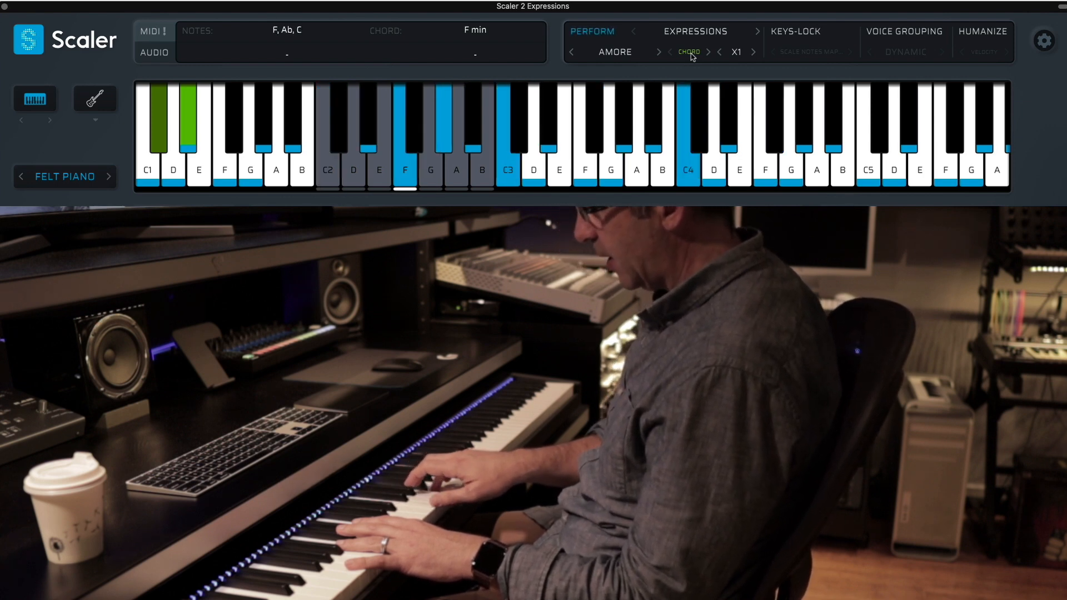
{"action": "left_click", "coordinate": [692, 53]}
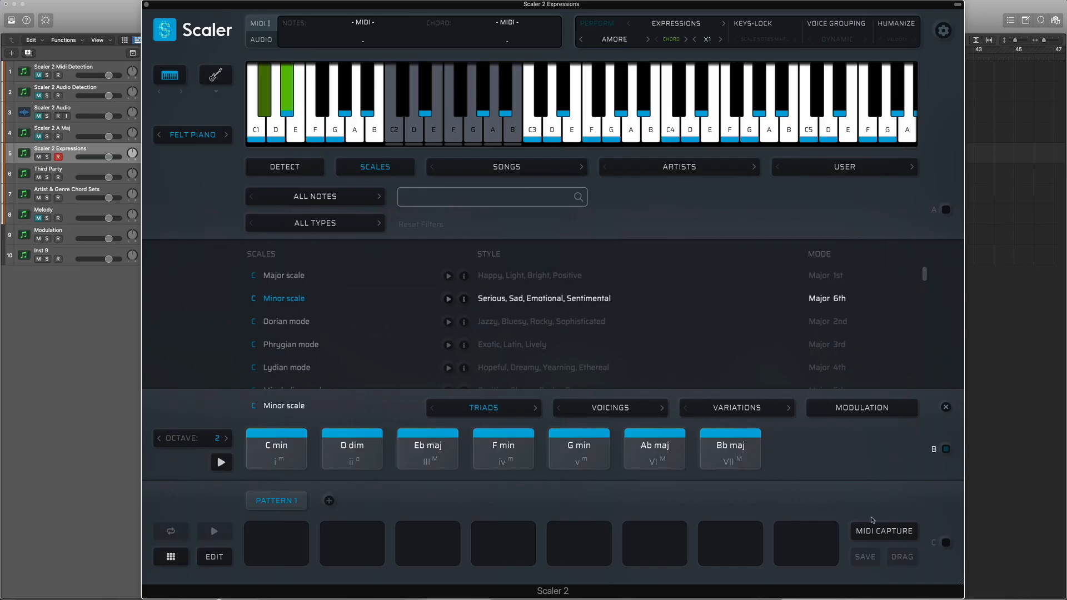
Record the C min performance with MIDI Capture and place the captured region at bar 1 of the Third Party track
{"action": "left_click", "coordinate": [877, 533]}
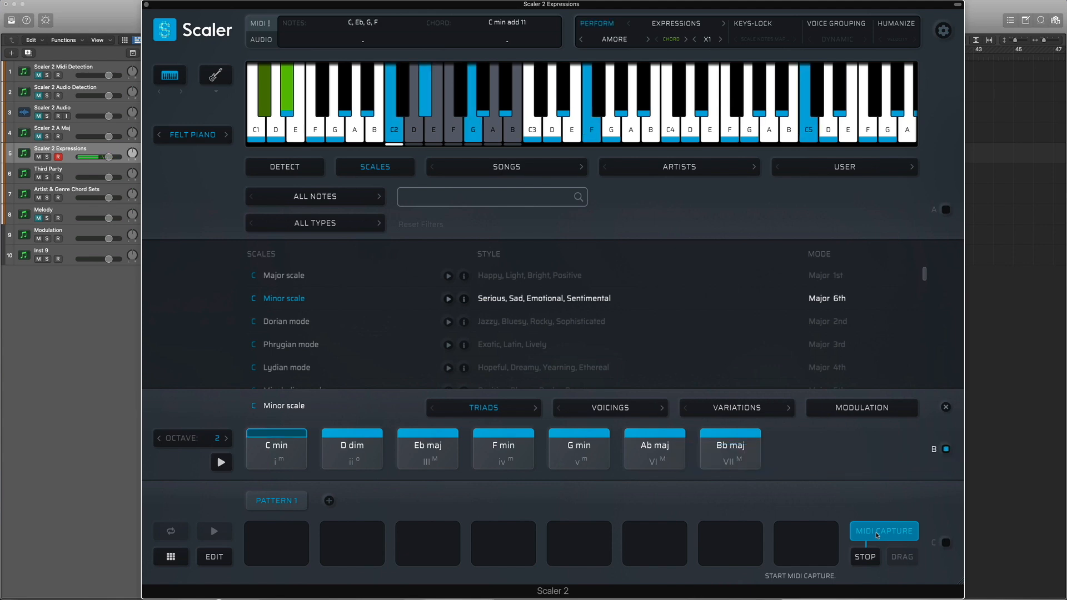
{"action": "left_click", "coordinate": [865, 557]}
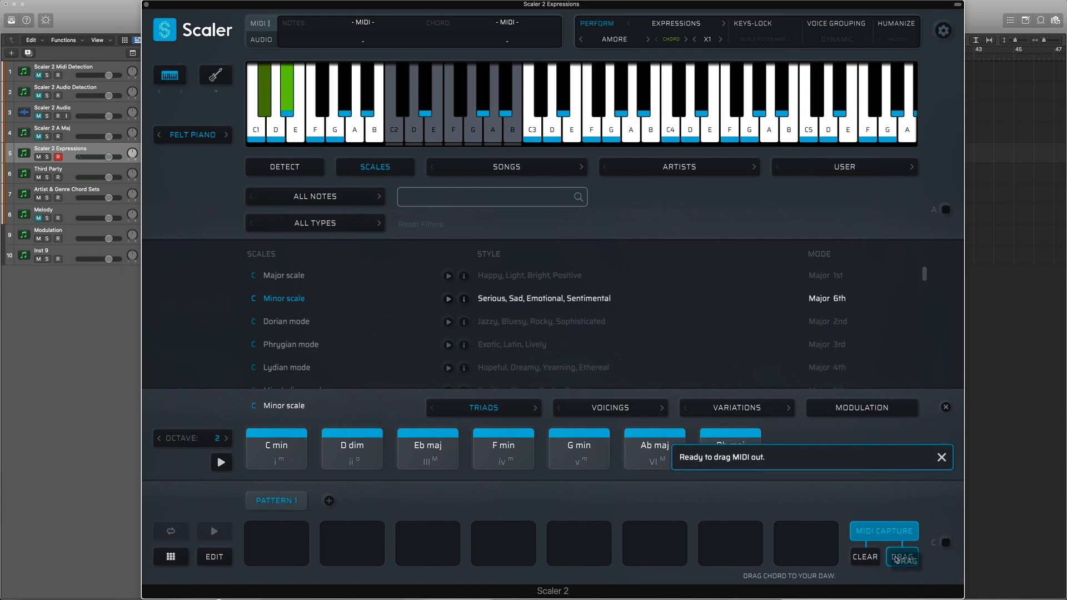
{"action": "left_click_drag", "start_coordinate": [896, 559], "coordinate": [179, 178]}
{"action": "key", "text": "v"}
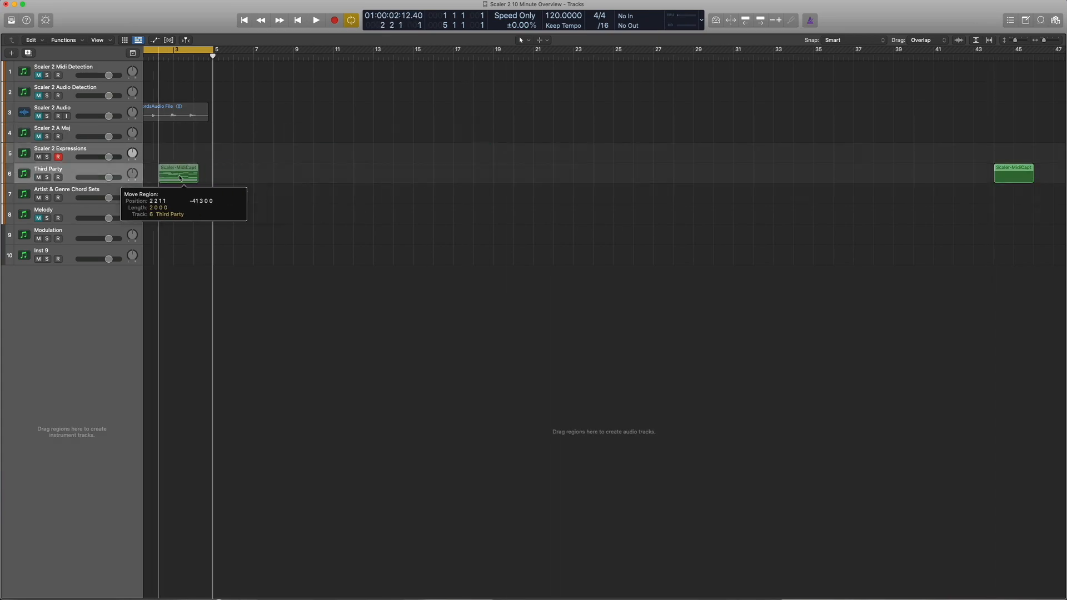
{"action": "left_click_drag", "start_coordinate": [180, 178], "coordinate": [180, 178]}
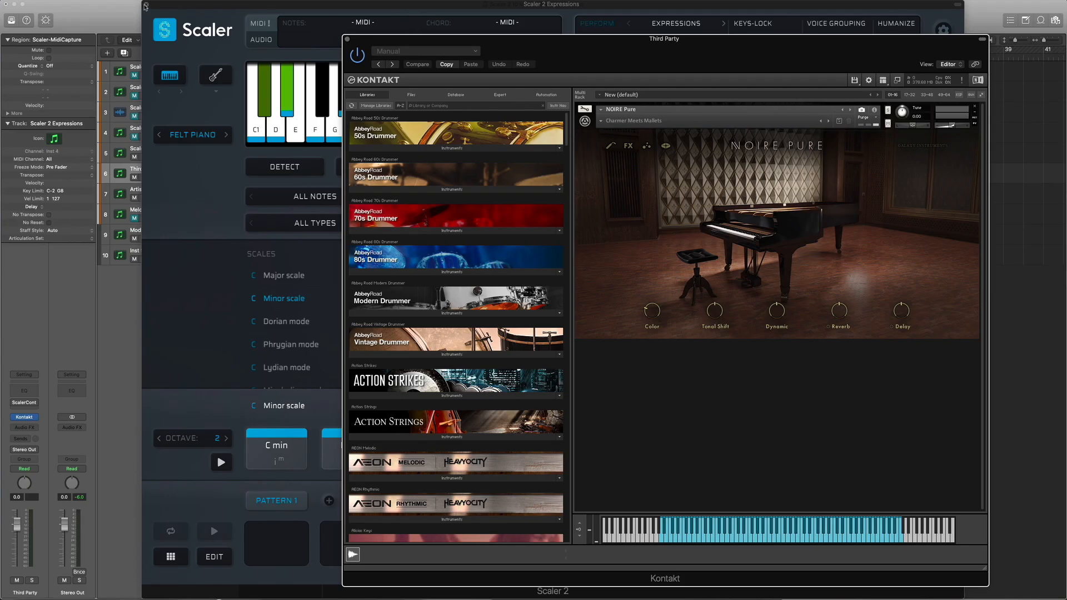
Open the Scaler-MidiCapture region in the Piano Roll with the plug-in windows out of view, and play it back
{"action": "left_click", "coordinate": [146, 6]}
{"action": "double_click", "coordinate": [262, 170]}
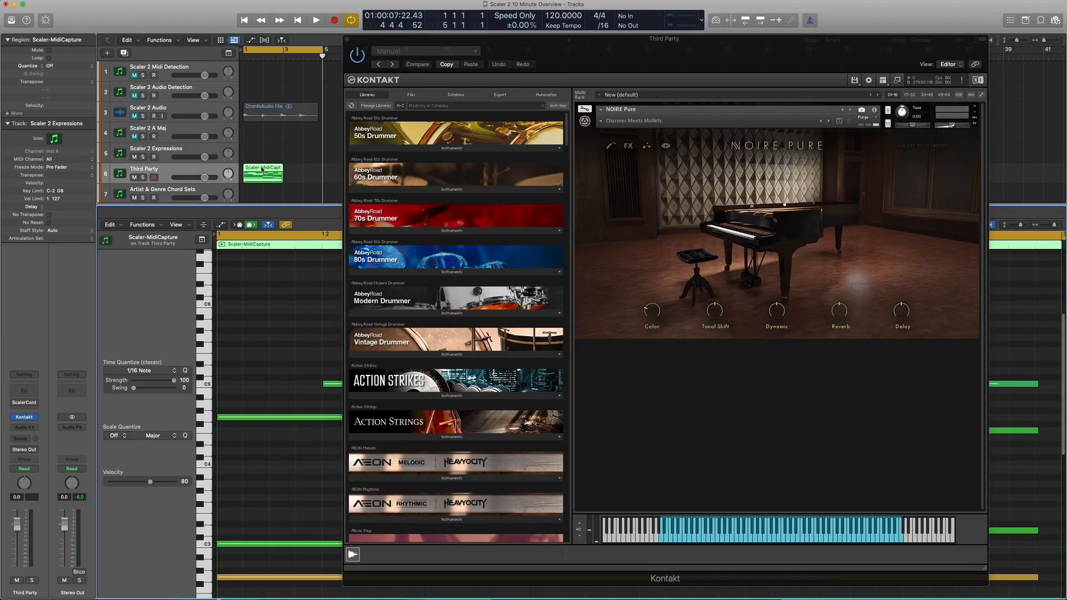
{"action": "key", "text": "x"}
{"action": "key", "text": "x"}
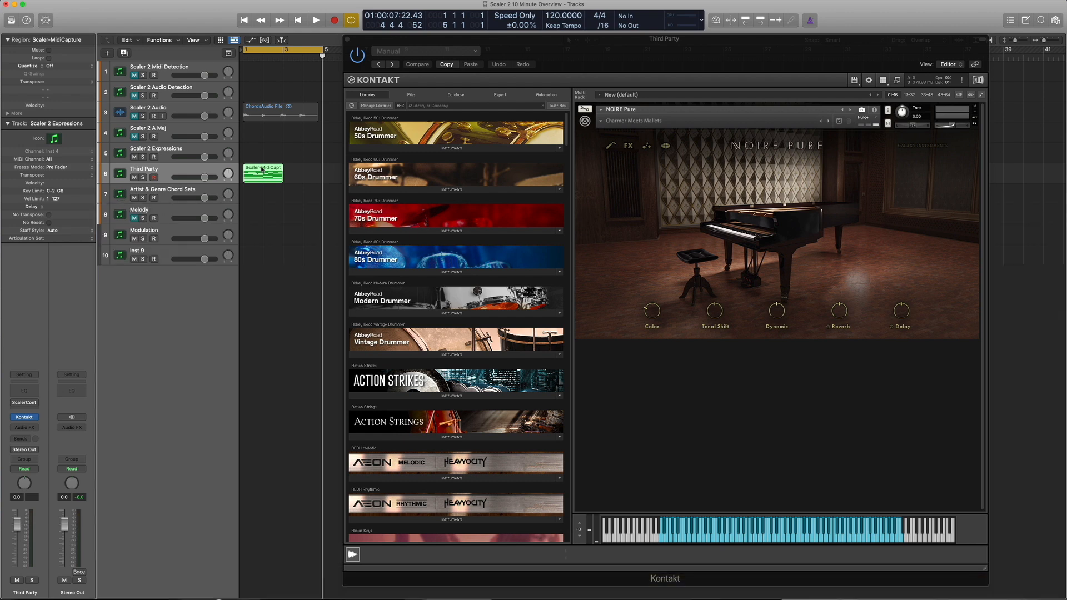
{"action": "double_click", "coordinate": [262, 169]}
{"action": "key", "text": "v"}
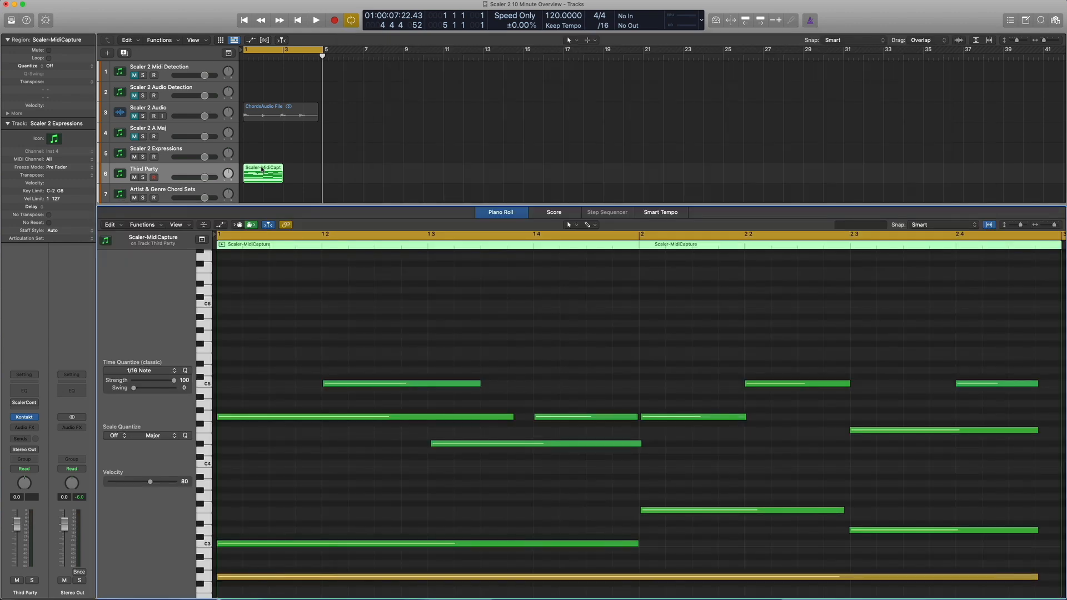
{"action": "key", "text": "space"}
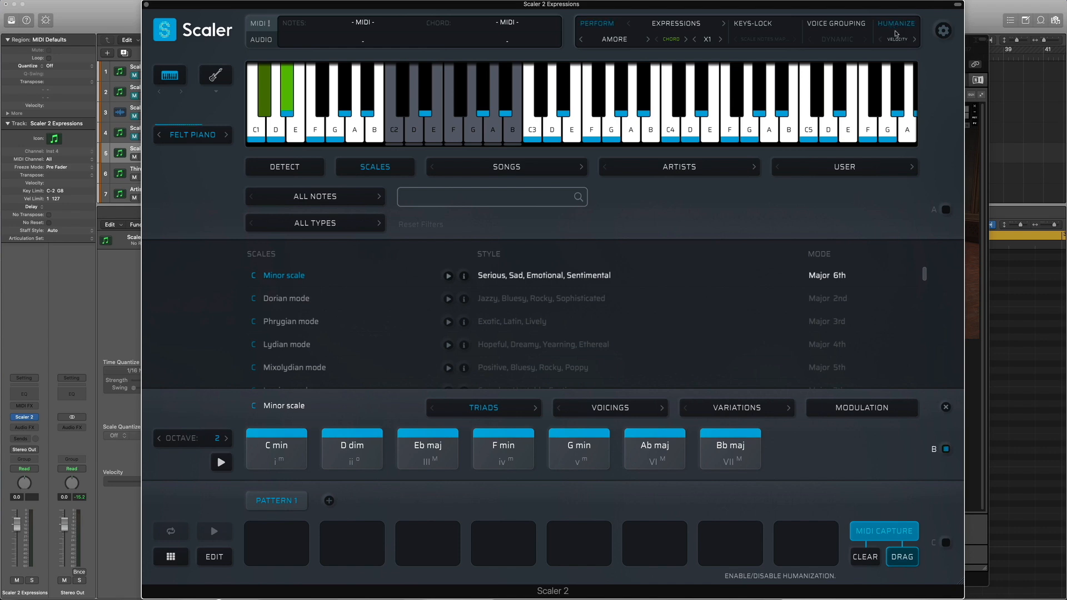
Set Humanize to Both, and record a new MIDI Capture placed at bar 3 of the Third Party track
{"action": "left_click", "coordinate": [895, 41]}
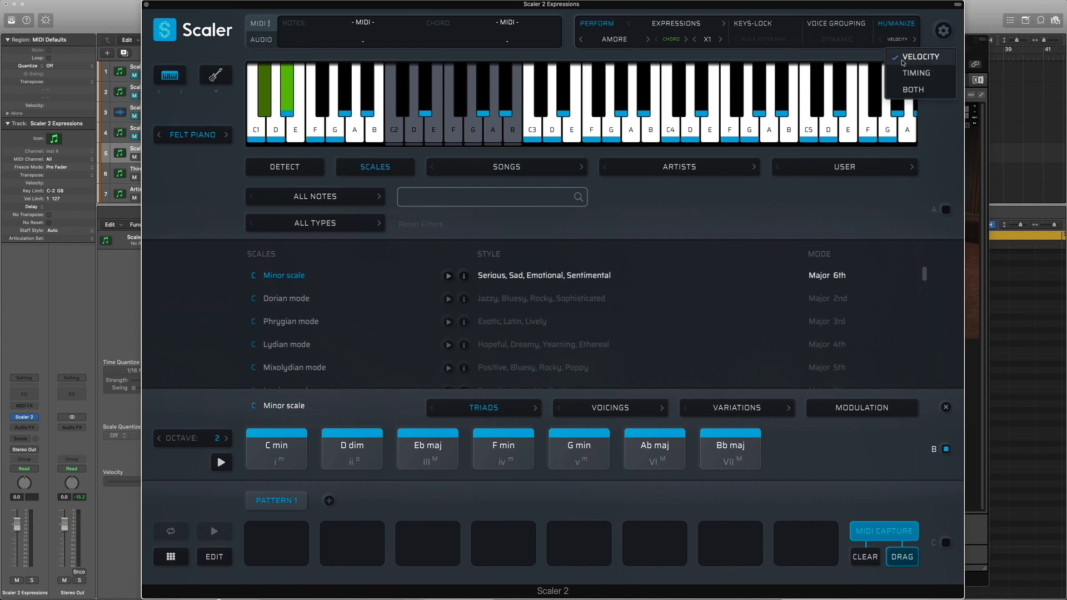
{"action": "left_click", "coordinate": [906, 90]}
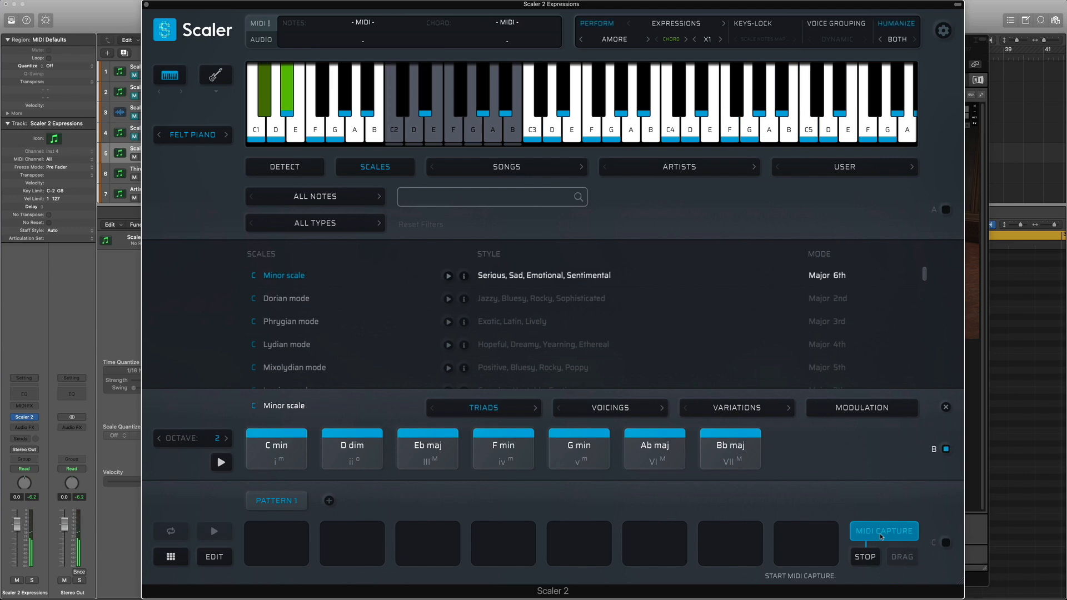
{"action": "left_click", "coordinate": [877, 559]}
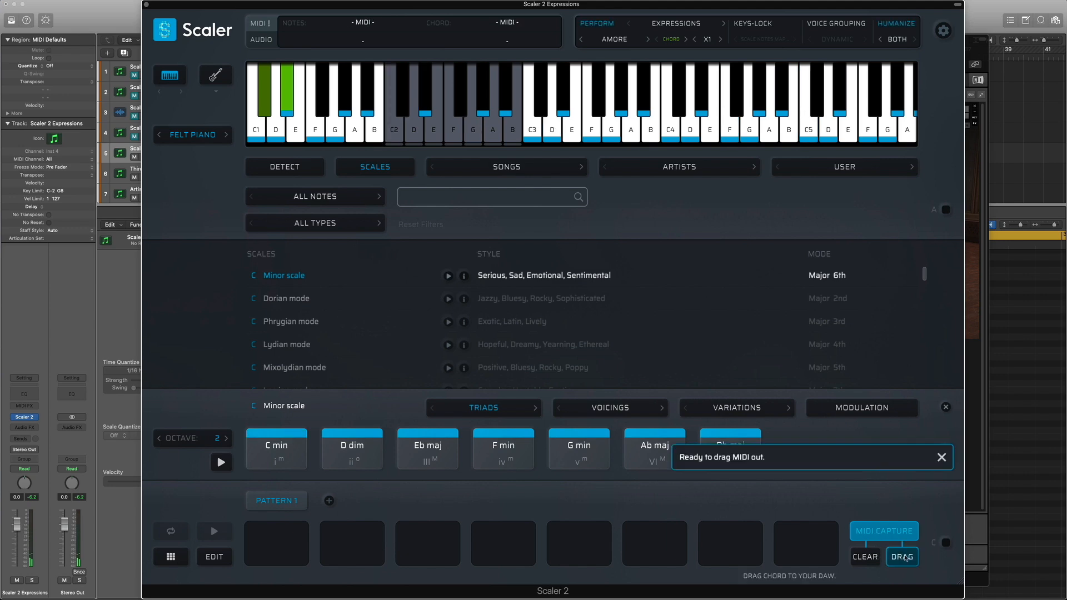
{"action": "left_click_drag", "start_coordinate": [905, 558], "coordinate": [1022, 150]}
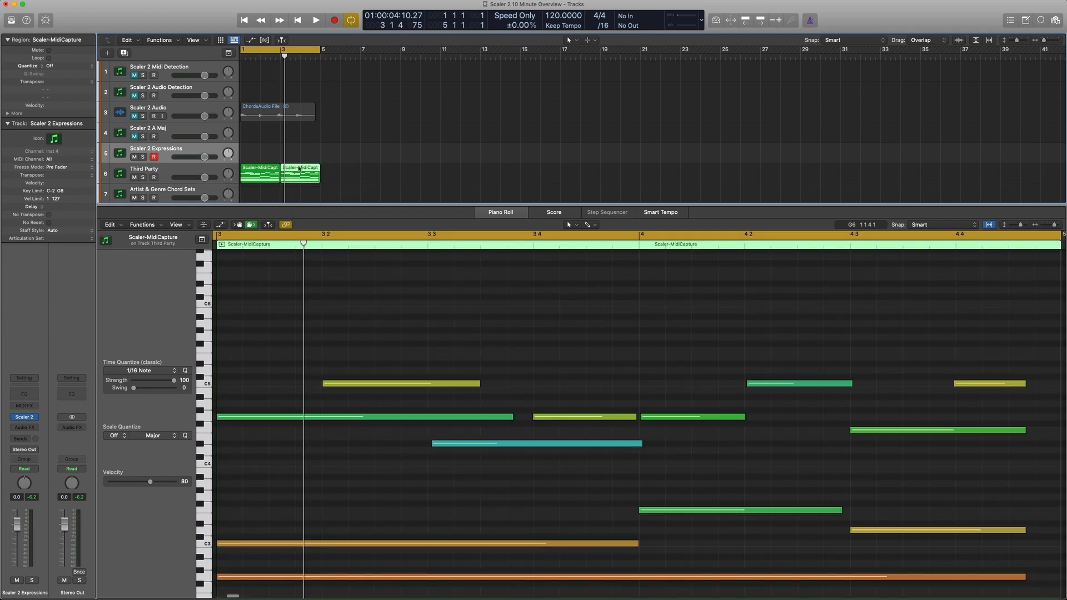
Select both Scaler-MidiCapture regions on the Third Party track and delete them
{"action": "left_click_drag", "start_coordinate": [307, 160], "coordinate": [243, 193]}
{"action": "scroll", "coordinate": [778, 388], "scroll_direction": "right", "scroll_amount": 2}
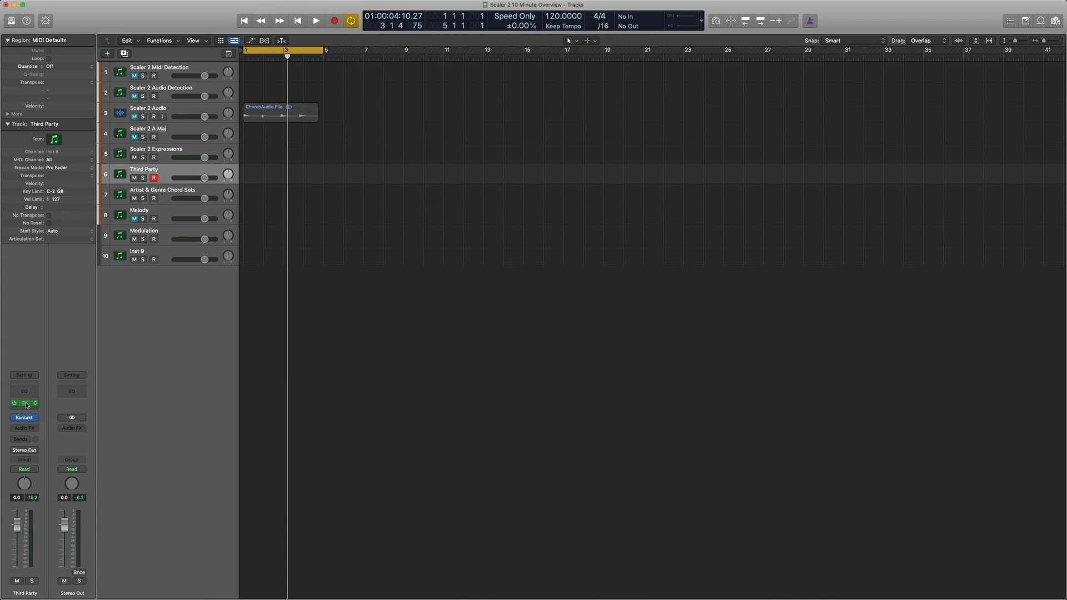
Open the ScalerControl 2 MIDI effect and the Kontakt instrument of the Third Party track, with ScalerControl 2 in front
{"action": "left_click", "coordinate": [26, 405]}
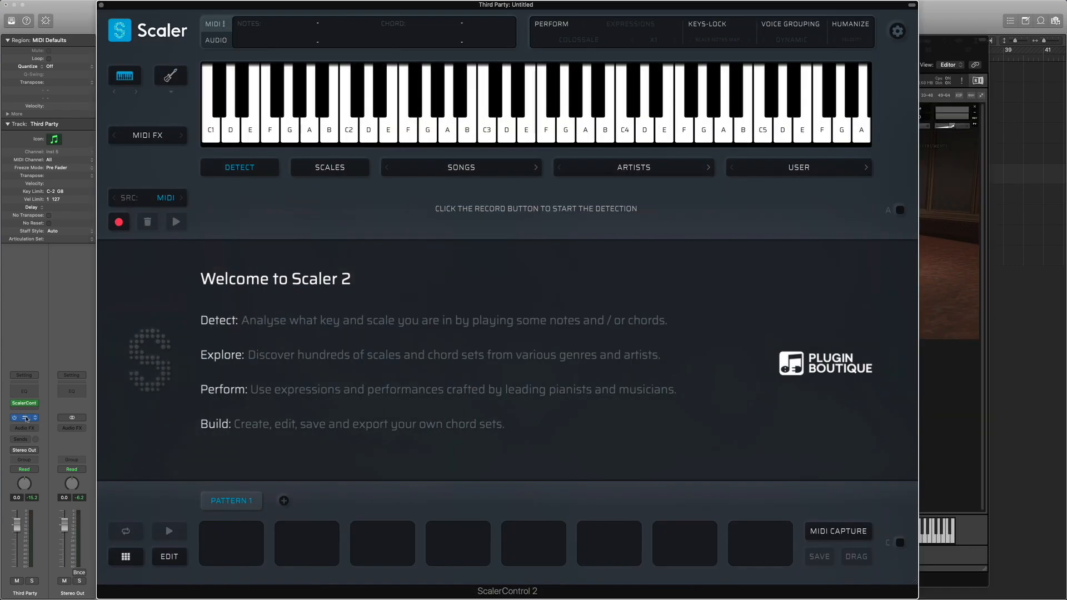
{"action": "left_click", "coordinate": [27, 418]}
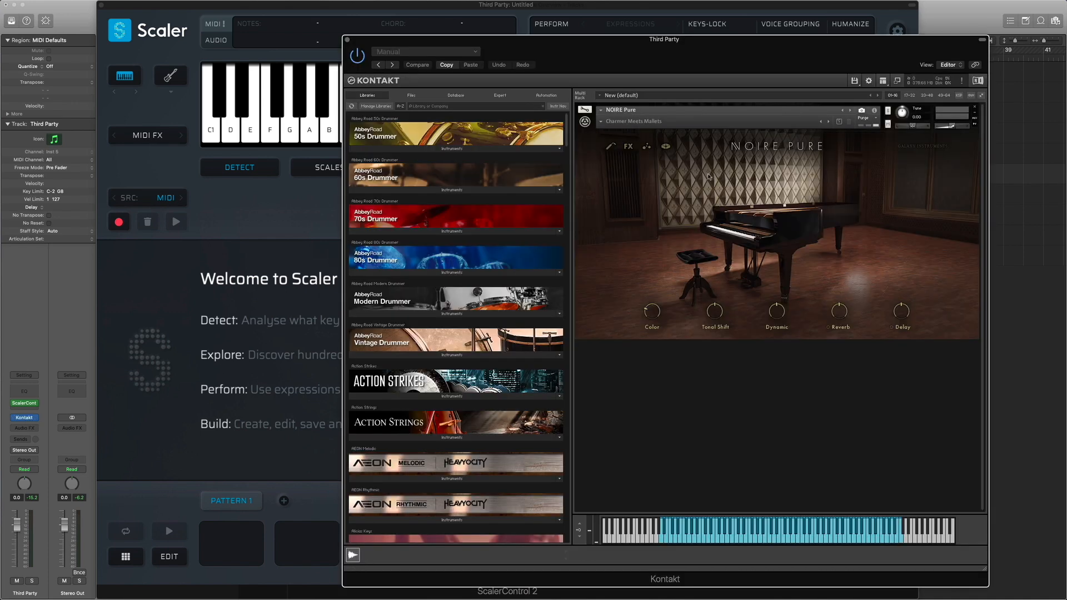
{"action": "left_click", "coordinate": [371, 10]}
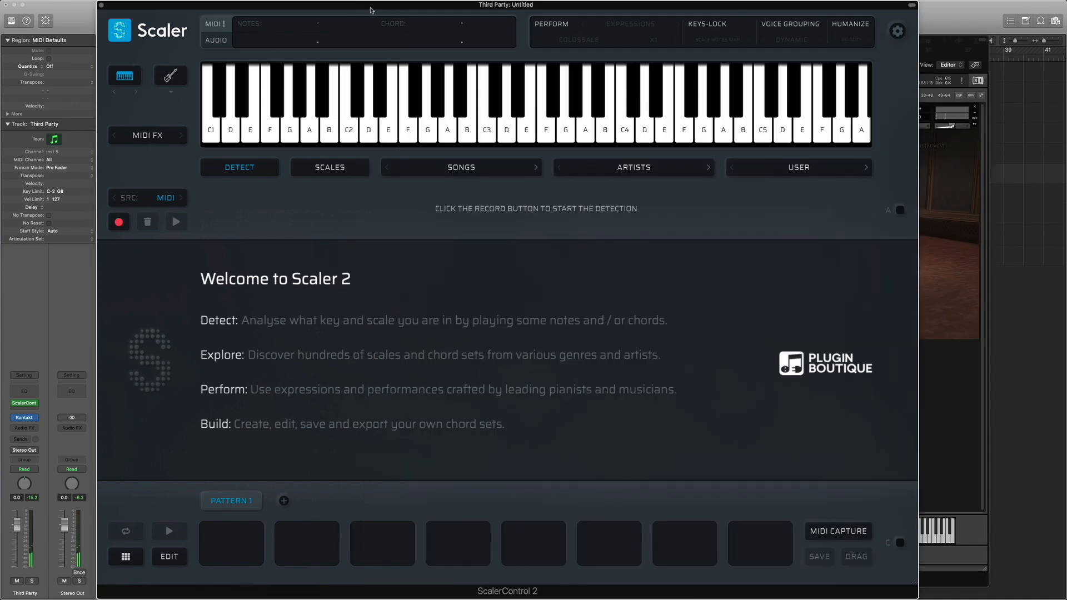
Find the Eb Major scale by searching the scales for "eb maj", load it, and bind its section B chords to the keyboard
{"action": "left_click", "coordinate": [334, 167]}
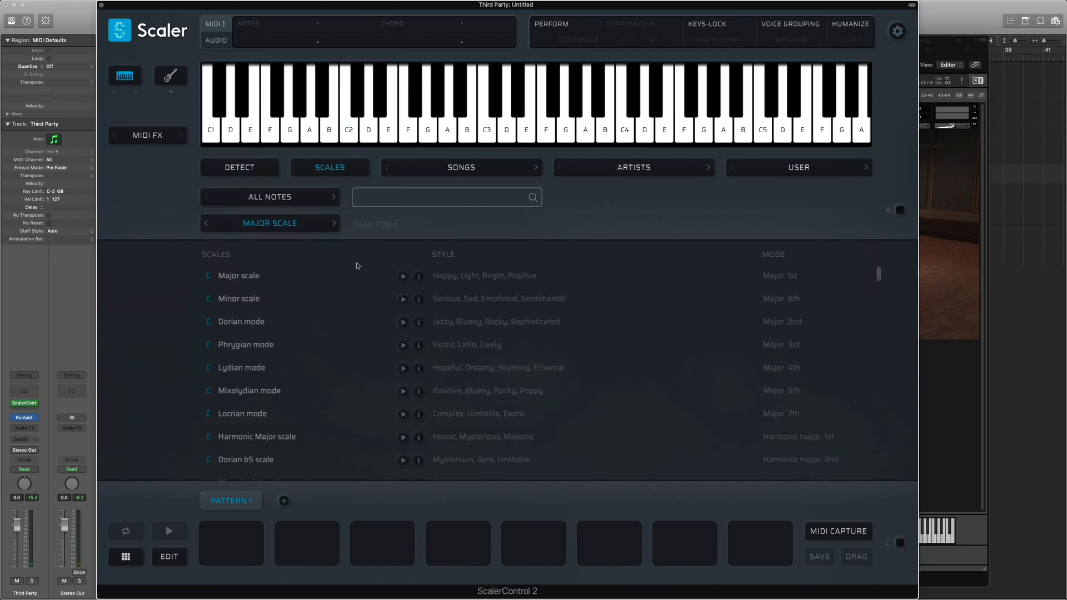
{"action": "left_click", "coordinate": [386, 203]}
{"action": "type", "text": "e"}
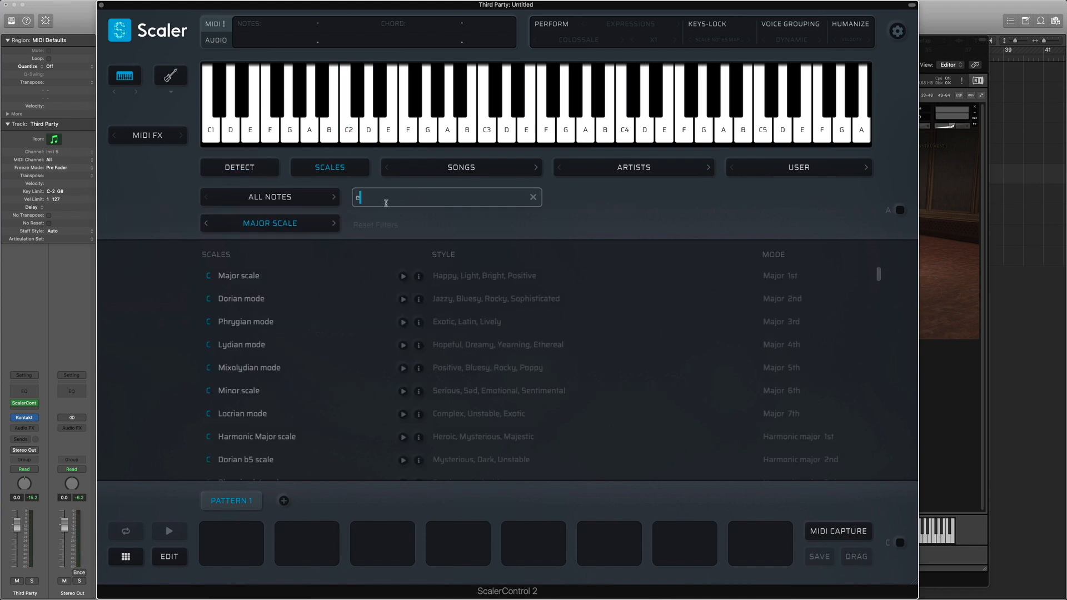
{"action": "type", "text": "b maj"}
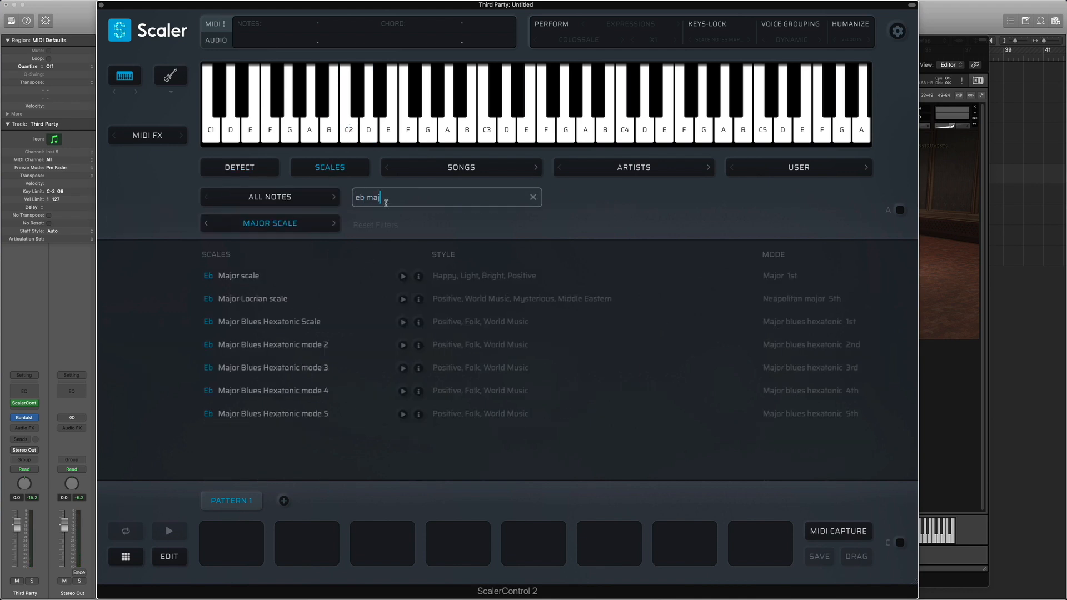
{"action": "left_click", "coordinate": [252, 277]}
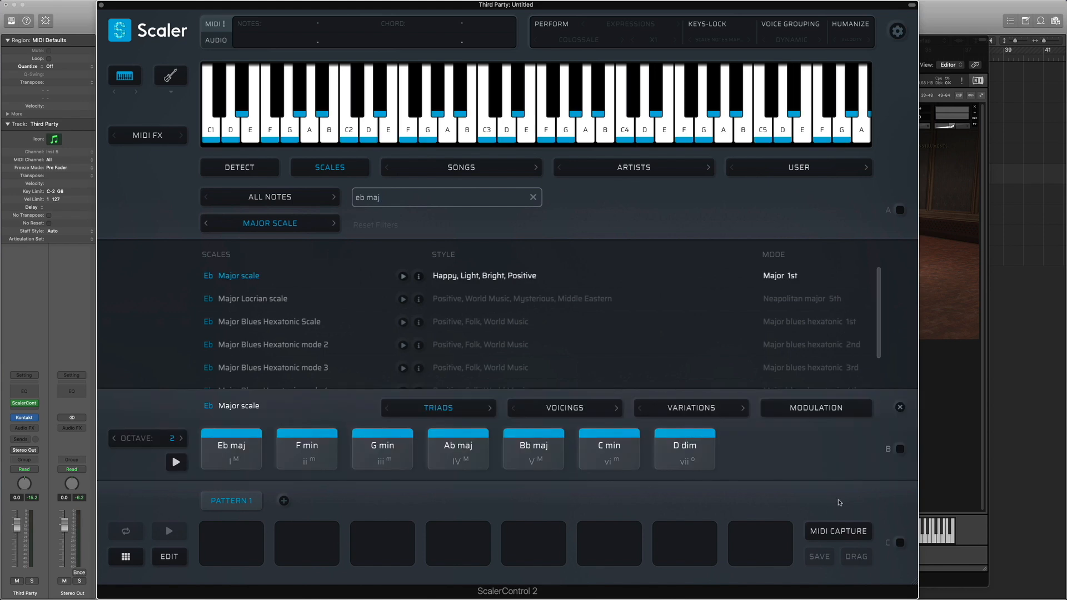
{"action": "left_click", "coordinate": [900, 450]}
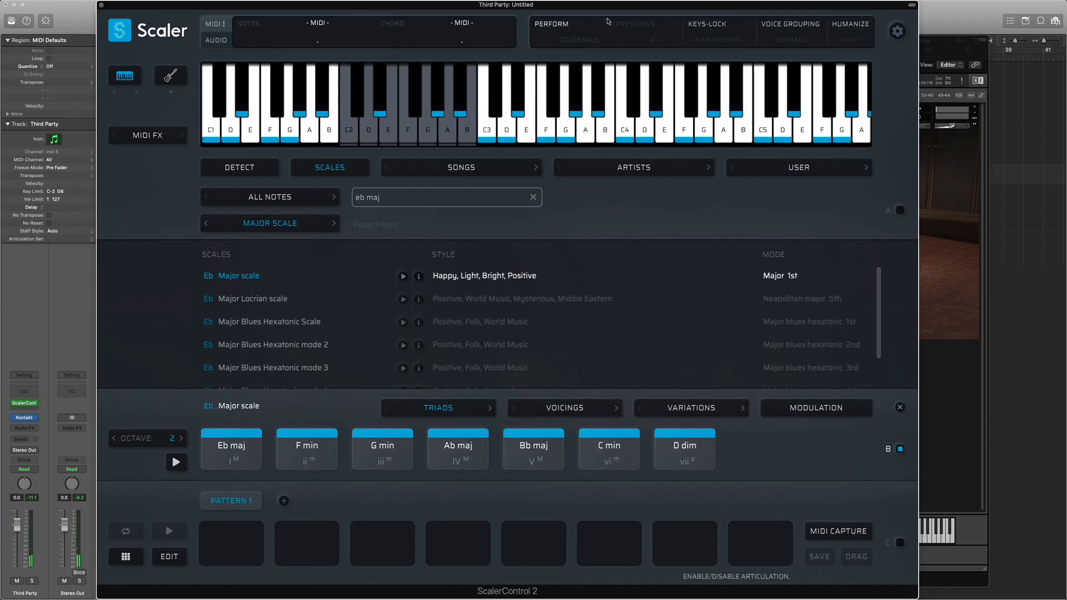
Enable expressions with the Colossale phrase from the Con Moto group, and change its trigger option from Chord to Scale
{"action": "left_click", "coordinate": [618, 23]}
{"action": "left_click", "coordinate": [588, 40]}
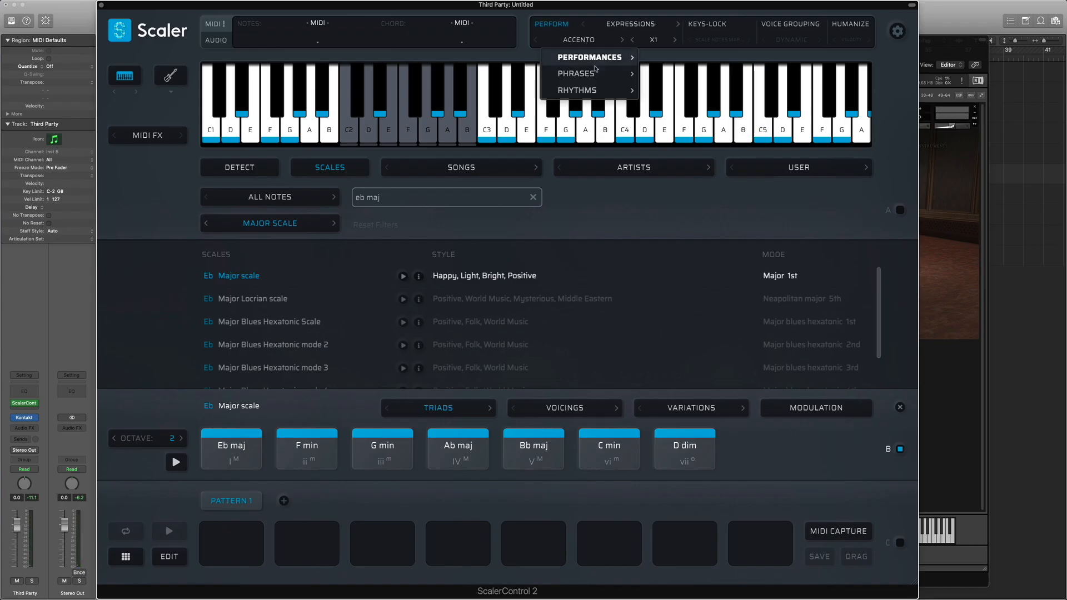
{"action": "mouse_move", "coordinate": [600, 76]}
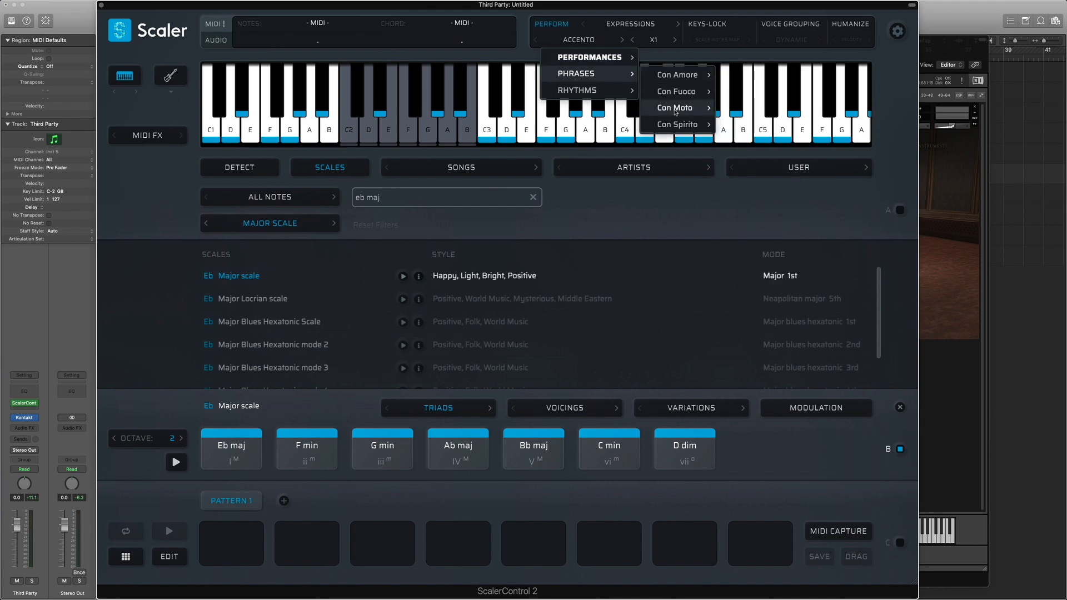
{"action": "mouse_move", "coordinate": [675, 112]}
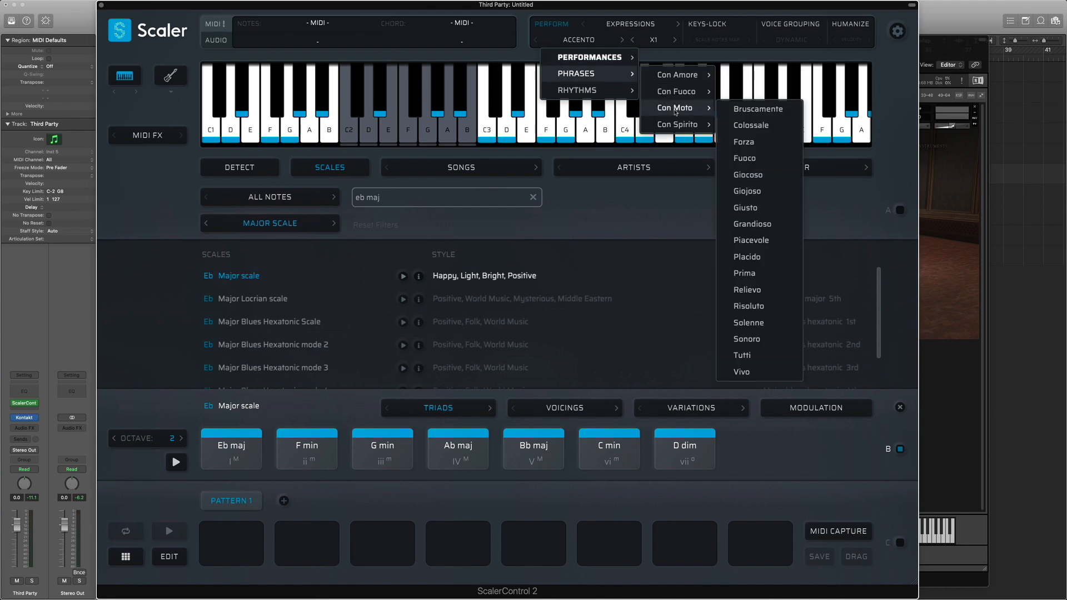
{"action": "left_click", "coordinate": [765, 126]}
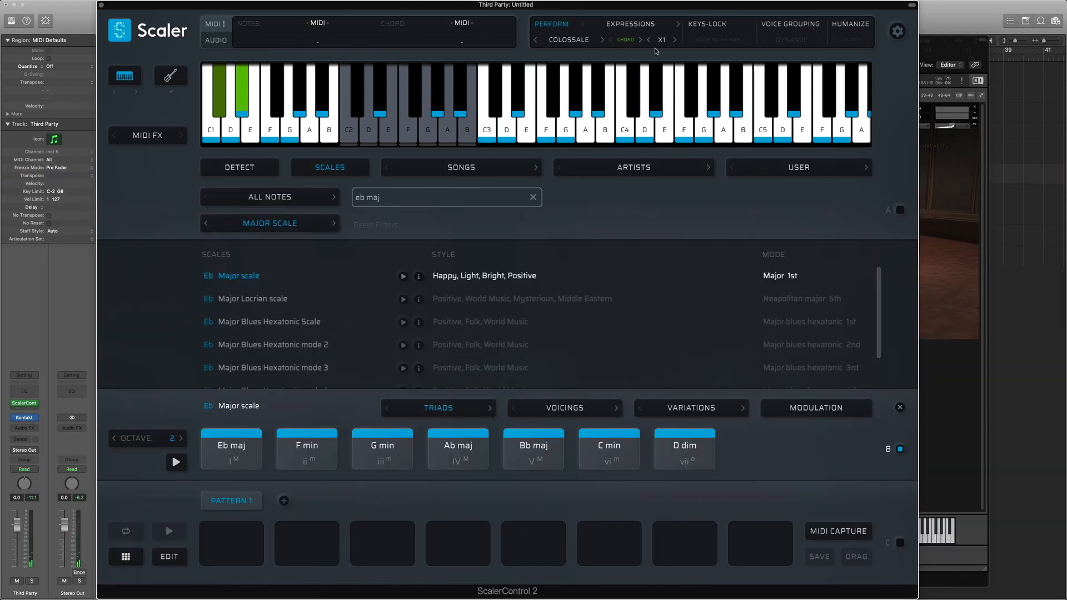
{"action": "left_click", "coordinate": [632, 40]}
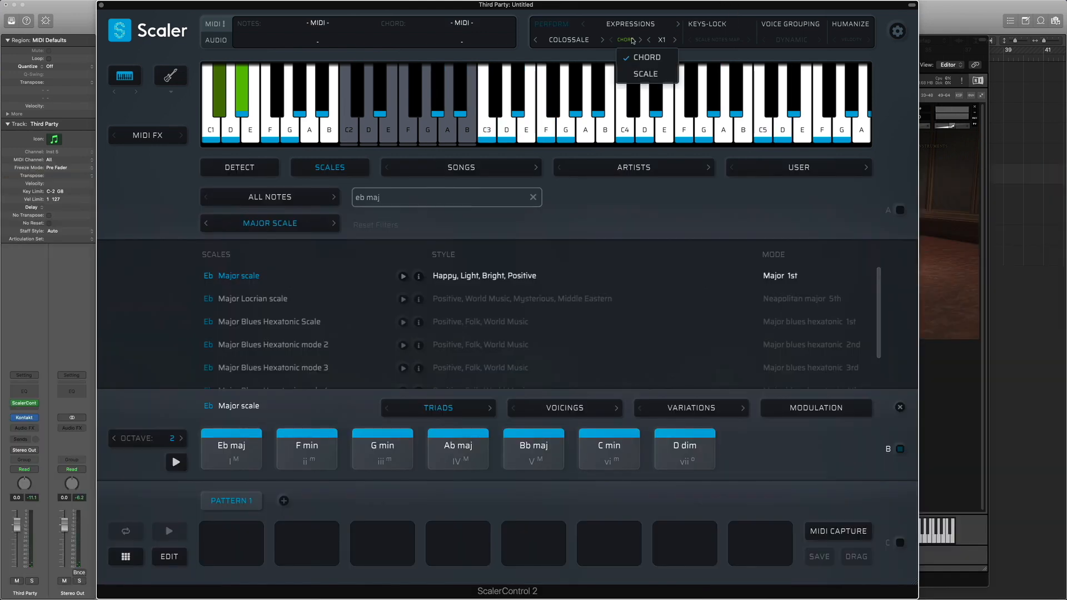
{"action": "left_click", "coordinate": [645, 73]}
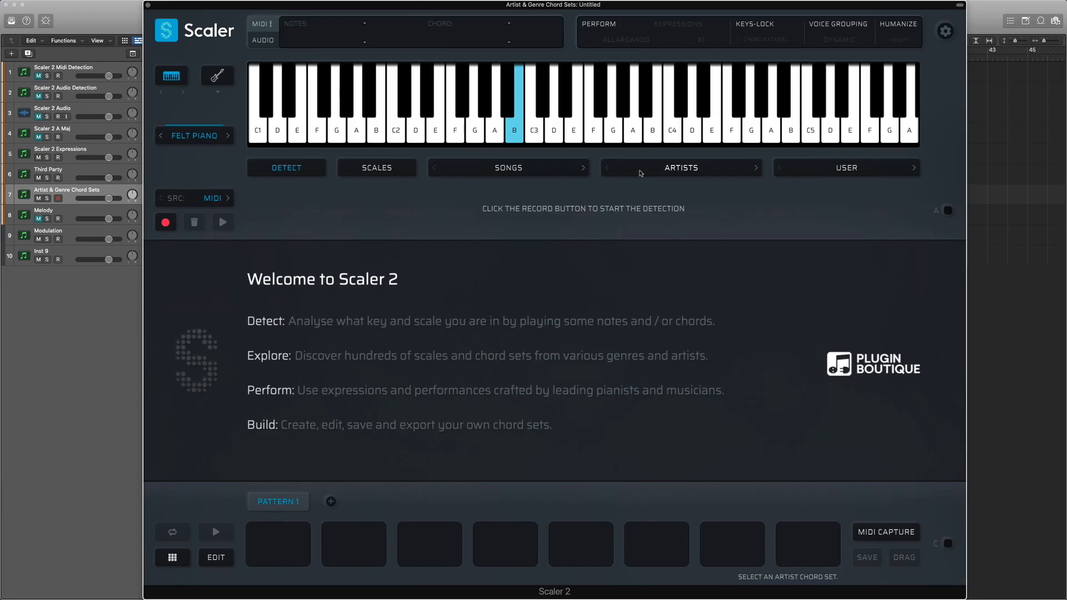
{"action": "left_click", "coordinate": [641, 173]}
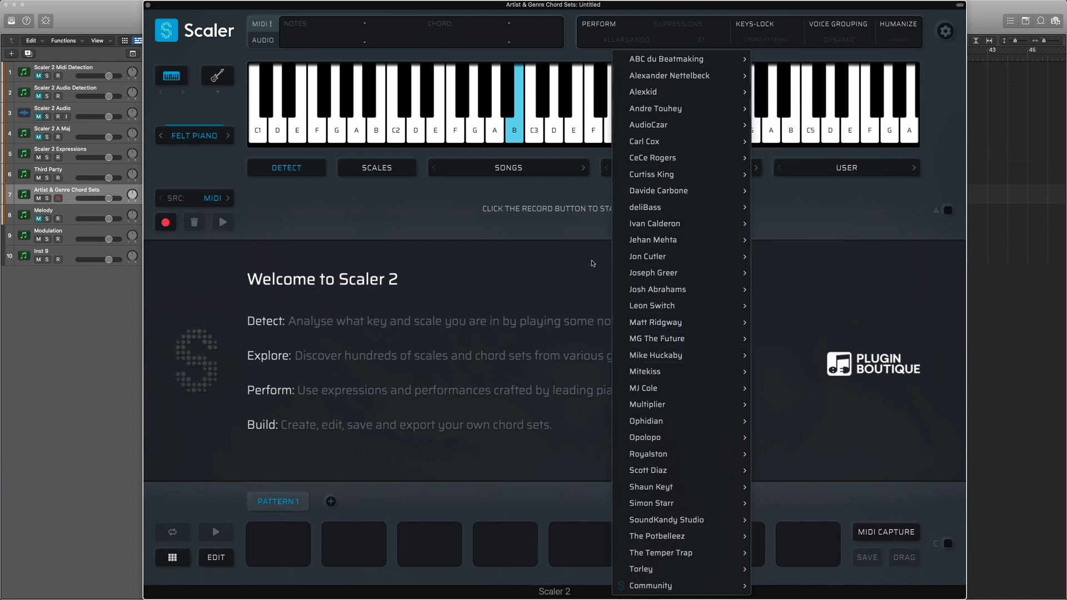
{"action": "left_click", "coordinate": [553, 231]}
{"action": "left_click", "coordinate": [508, 167]}
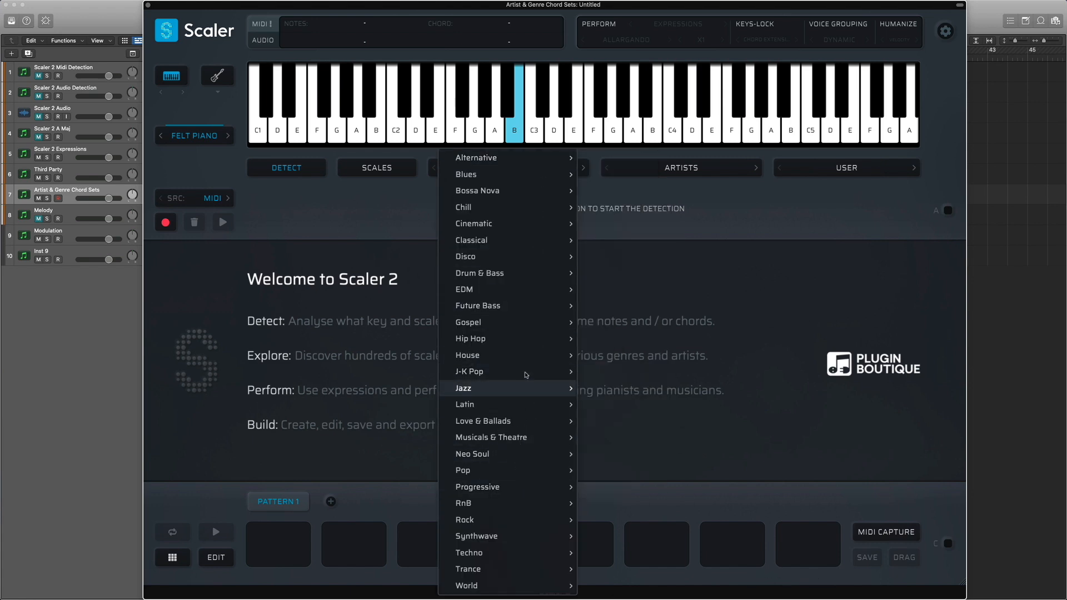
{"action": "left_click", "coordinate": [713, 191]}
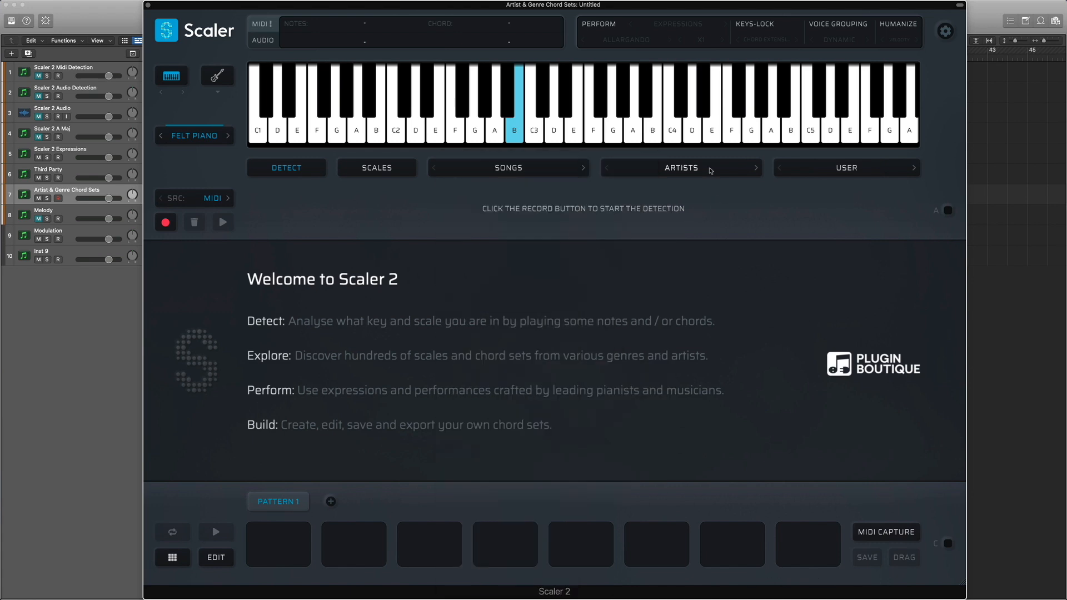
Load the Alexander Nettelbeck 2 artist chord set and change the instrument sound to Celestial Existence
{"action": "left_click", "coordinate": [711, 171]}
{"action": "mouse_move", "coordinate": [691, 77]}
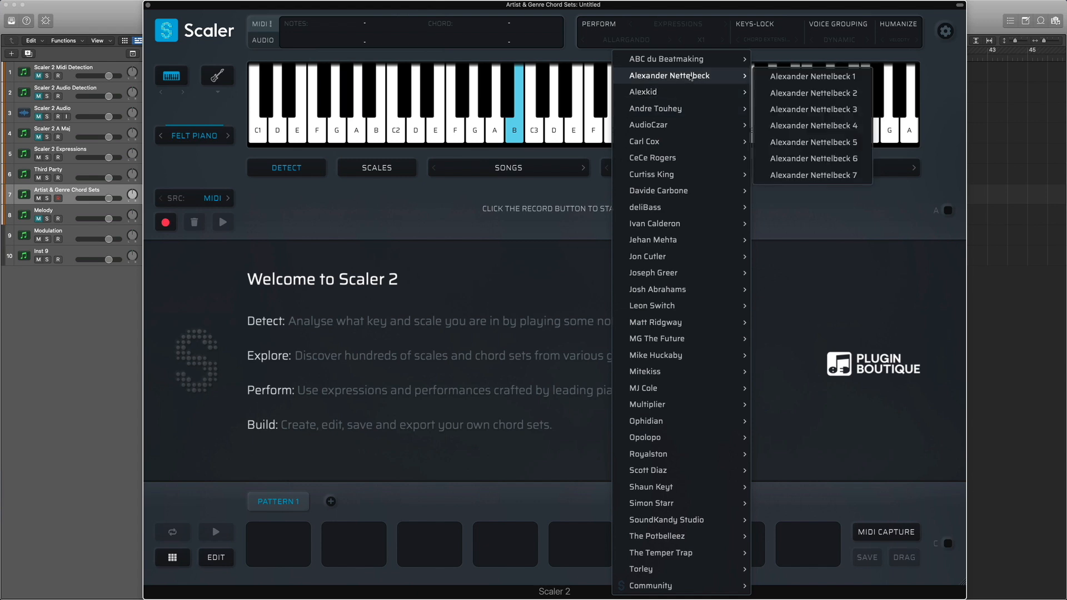
{"action": "left_click", "coordinate": [779, 94]}
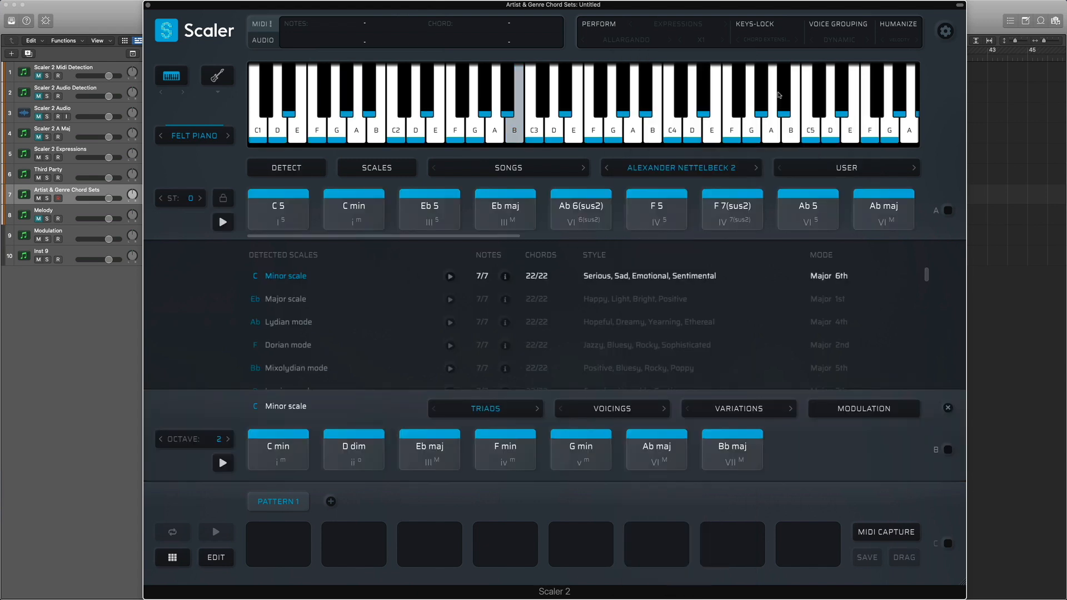
{"action": "left_click", "coordinate": [213, 143]}
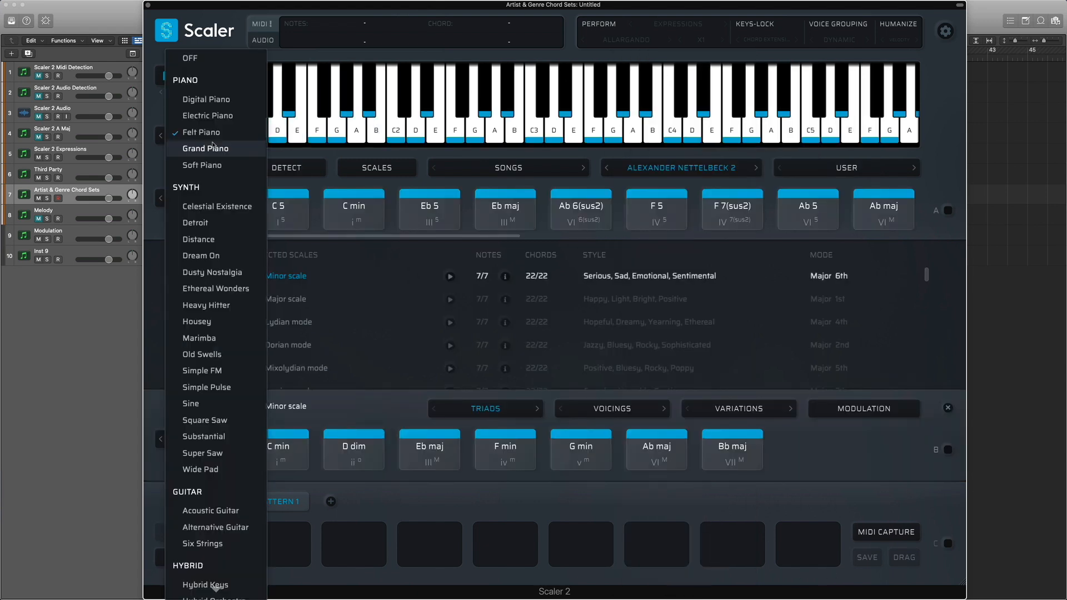
{"action": "left_click", "coordinate": [217, 206]}
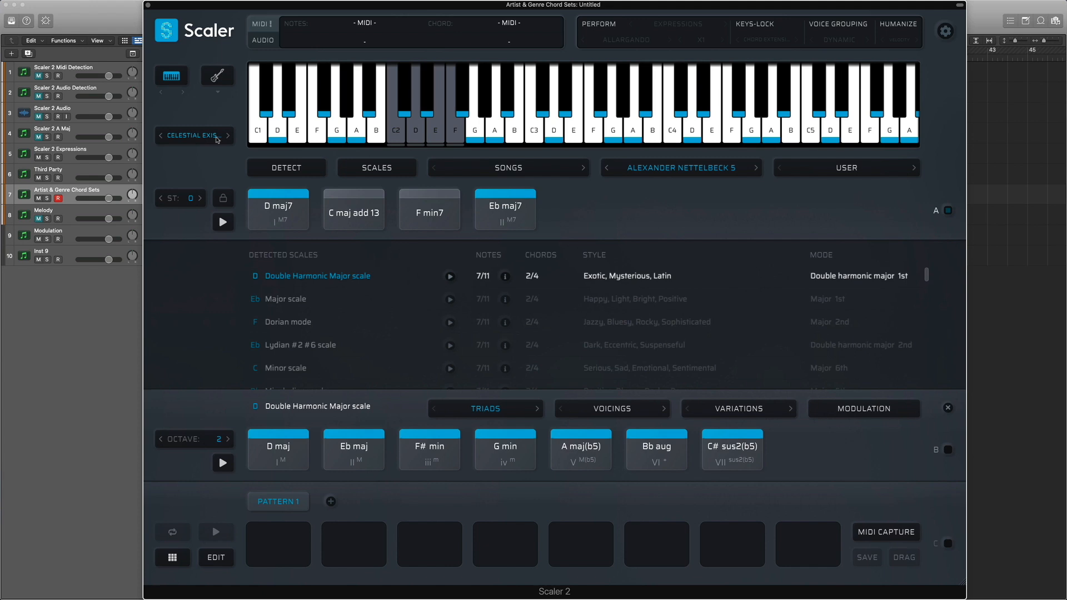
Change the instrument sound to the orchestral Wood Ensemble
{"action": "left_click", "coordinate": [192, 135]}
{"action": "scroll", "coordinate": [240, 578], "scroll_direction": "down", "scroll_amount": 3}
{"action": "scroll", "coordinate": [240, 581], "scroll_direction": "down", "scroll_amount": 1}
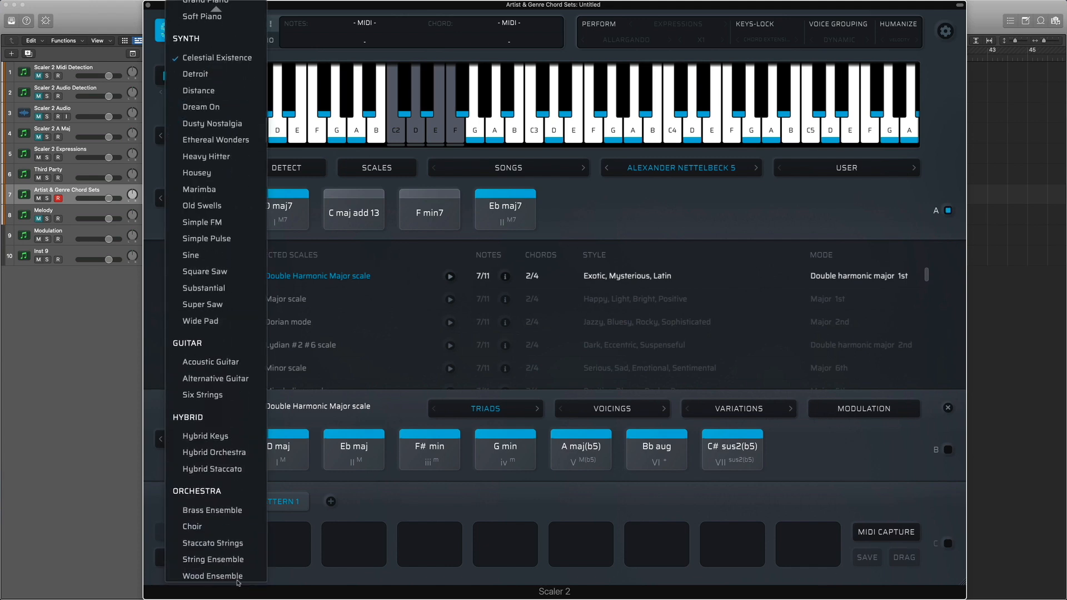
{"action": "left_click", "coordinate": [234, 575]}
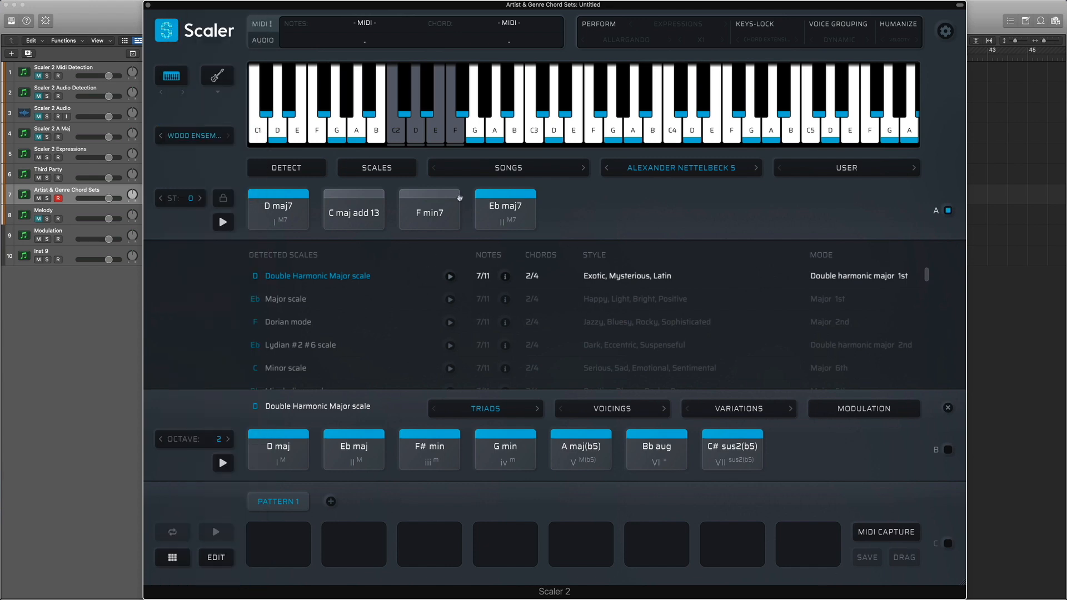
Load the Touching chord set from the Cinematic song sets
{"action": "left_click", "coordinate": [501, 169]}
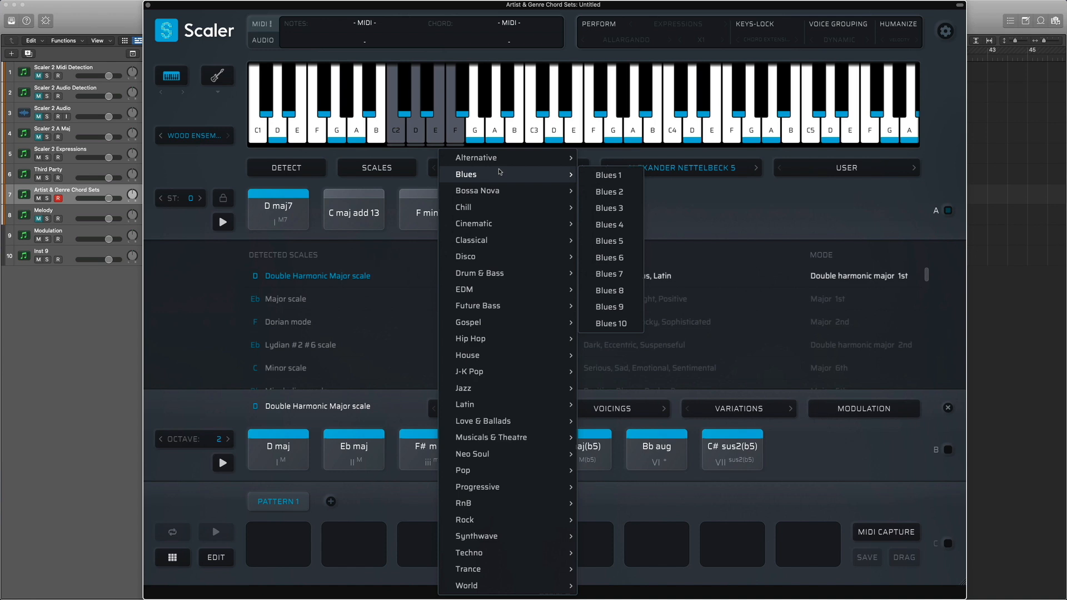
{"action": "mouse_move", "coordinate": [492, 229]}
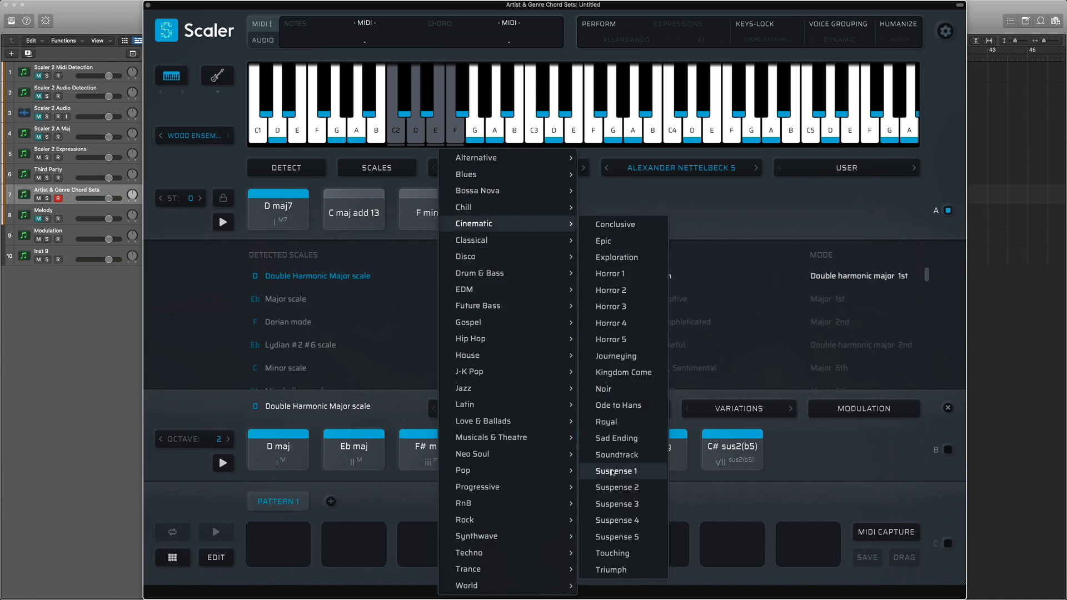
{"action": "left_click", "coordinate": [614, 553]}
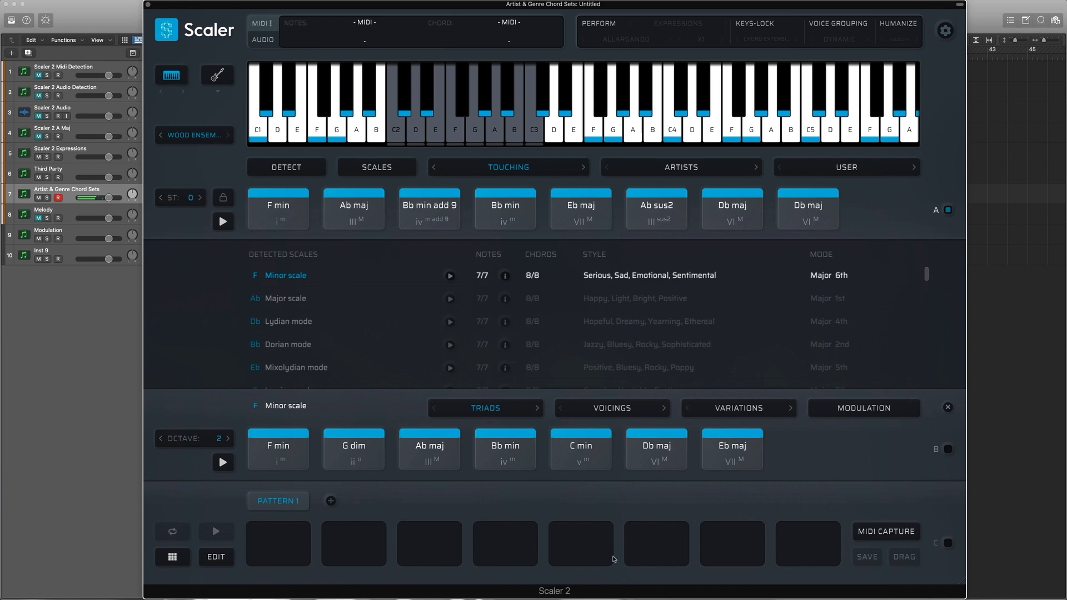
Change the instrument sound to Staccato Strings and load the Kingdom Come chord set from the Cinematic song sets
{"action": "left_click", "coordinate": [194, 135]}
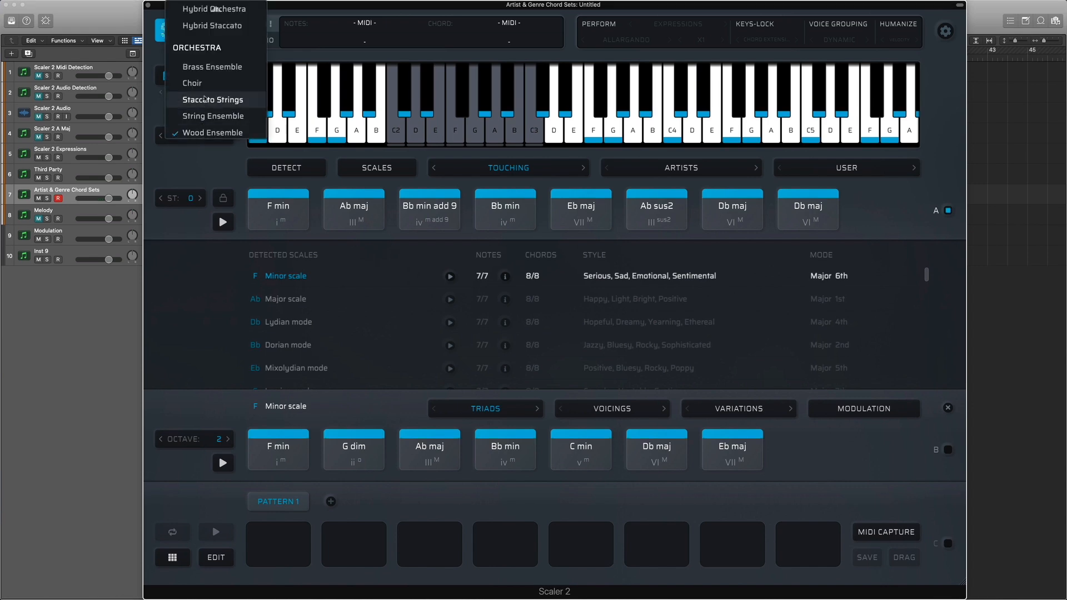
{"action": "left_click", "coordinate": [205, 100]}
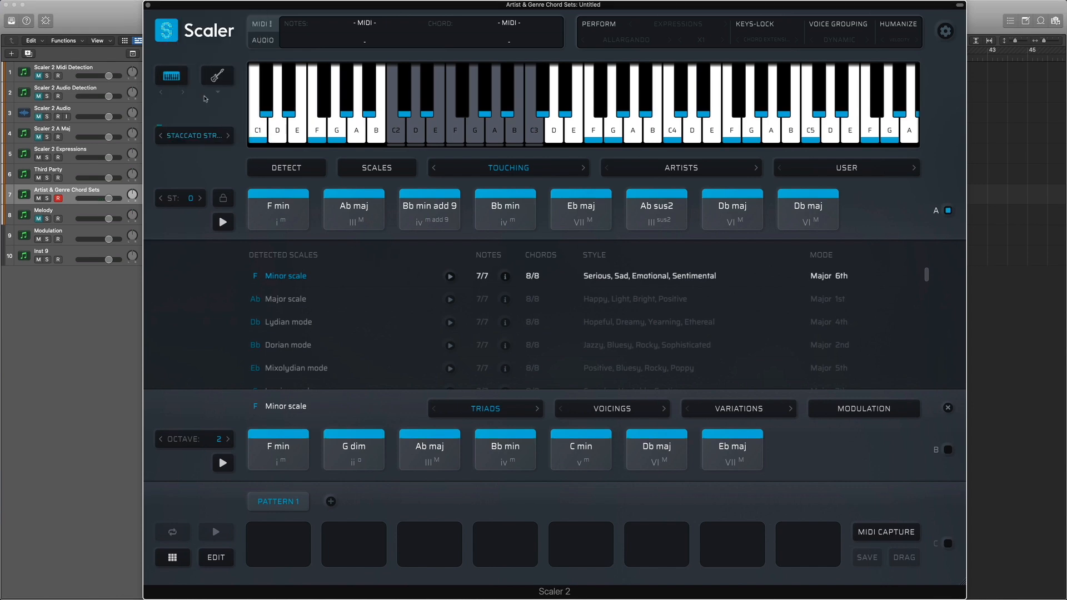
{"action": "left_click", "coordinate": [527, 168]}
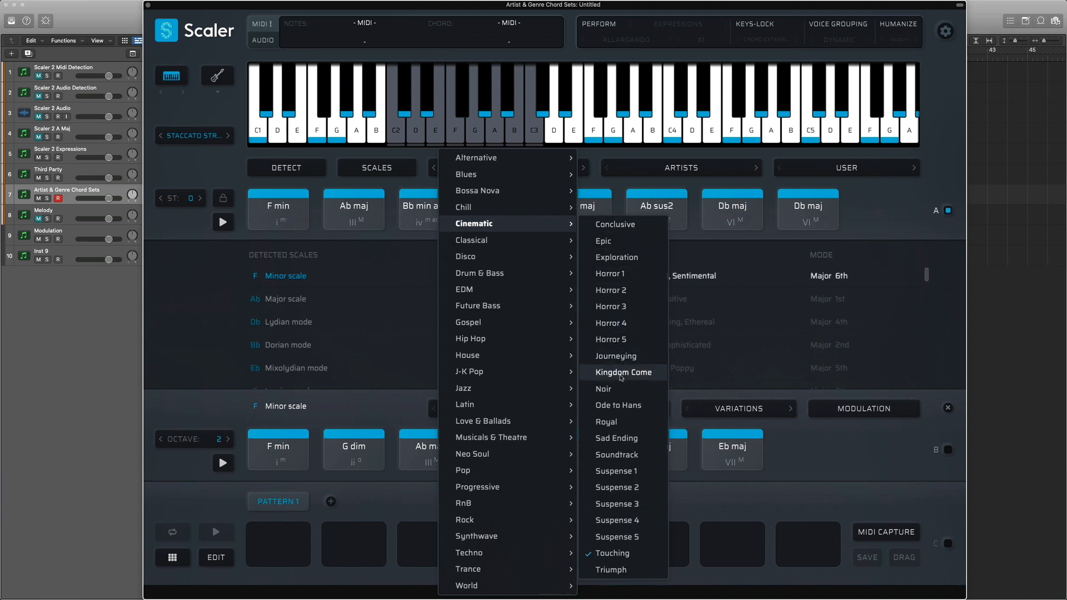
{"action": "left_click", "coordinate": [621, 377]}
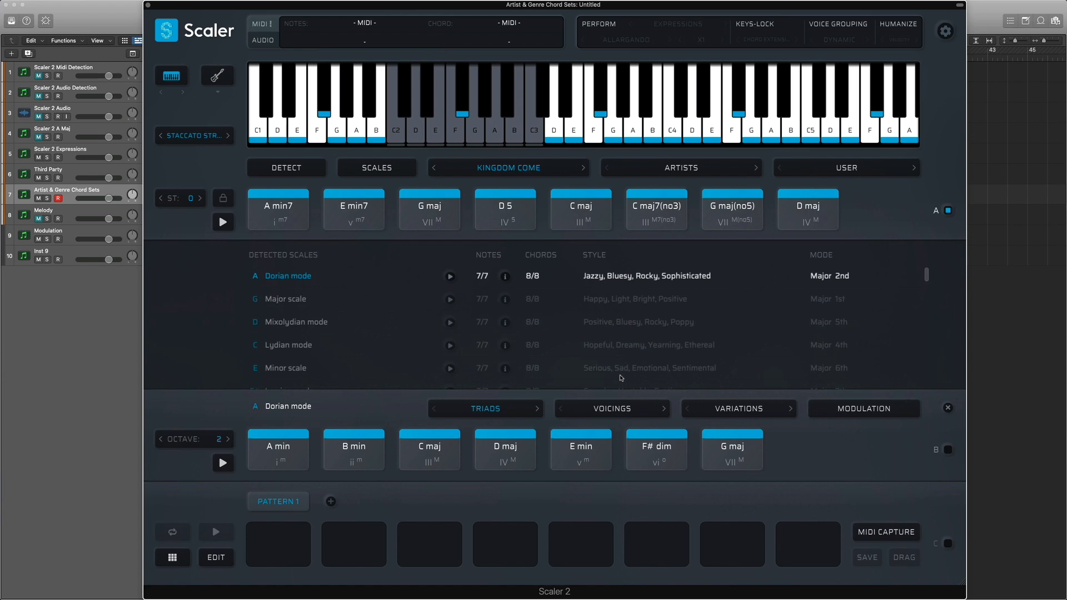
Turn on Perform expressions and select the Allargando pattern from the Espressivo performances
{"action": "left_click", "coordinate": [637, 44]}
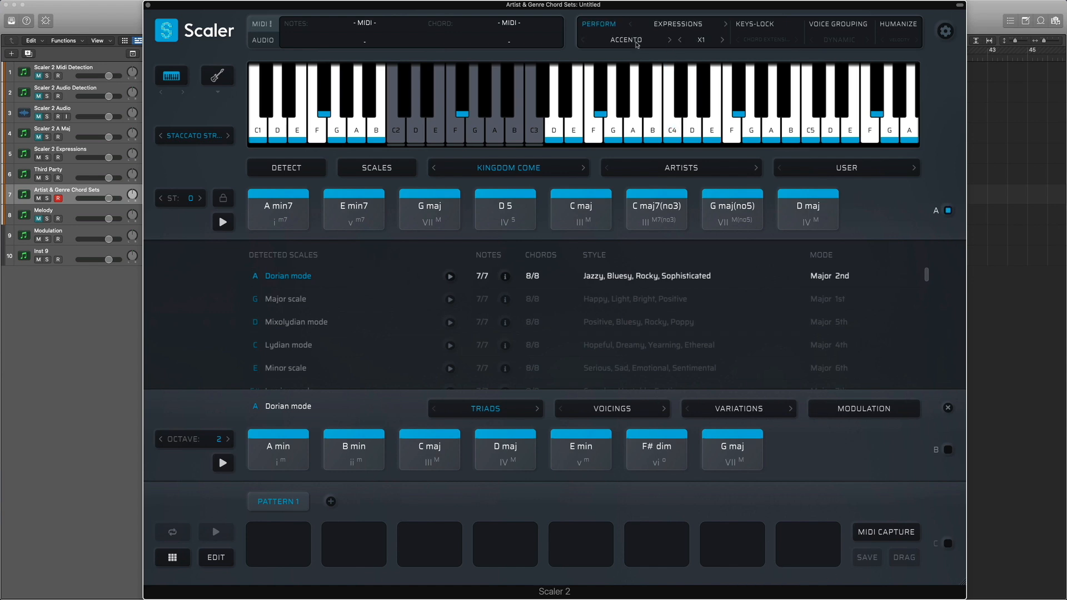
{"action": "left_click", "coordinate": [636, 42]}
{"action": "mouse_move", "coordinate": [636, 64]}
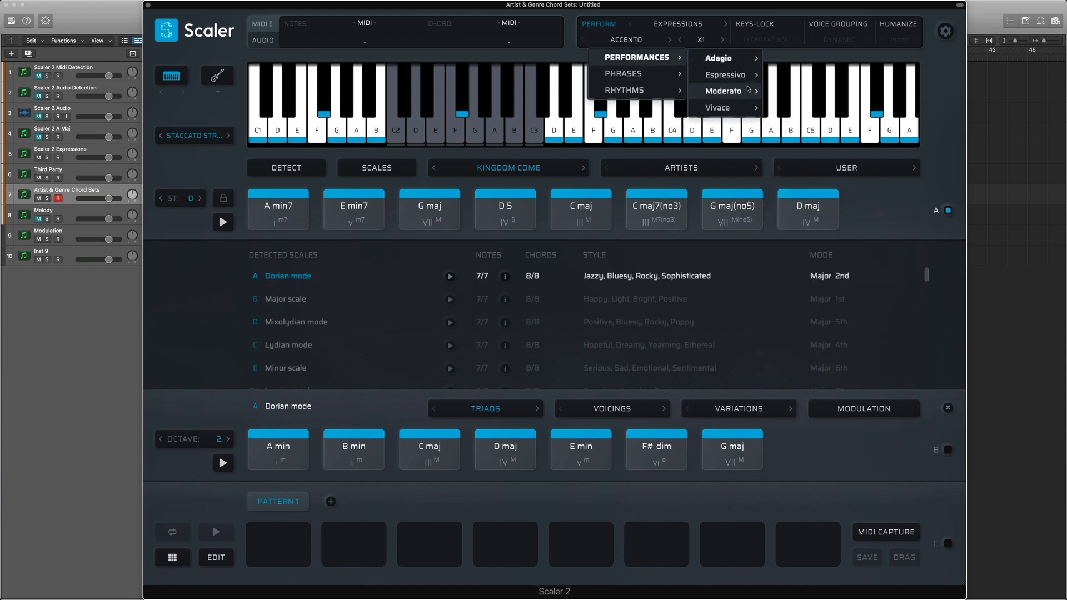
{"action": "mouse_move", "coordinate": [749, 83]}
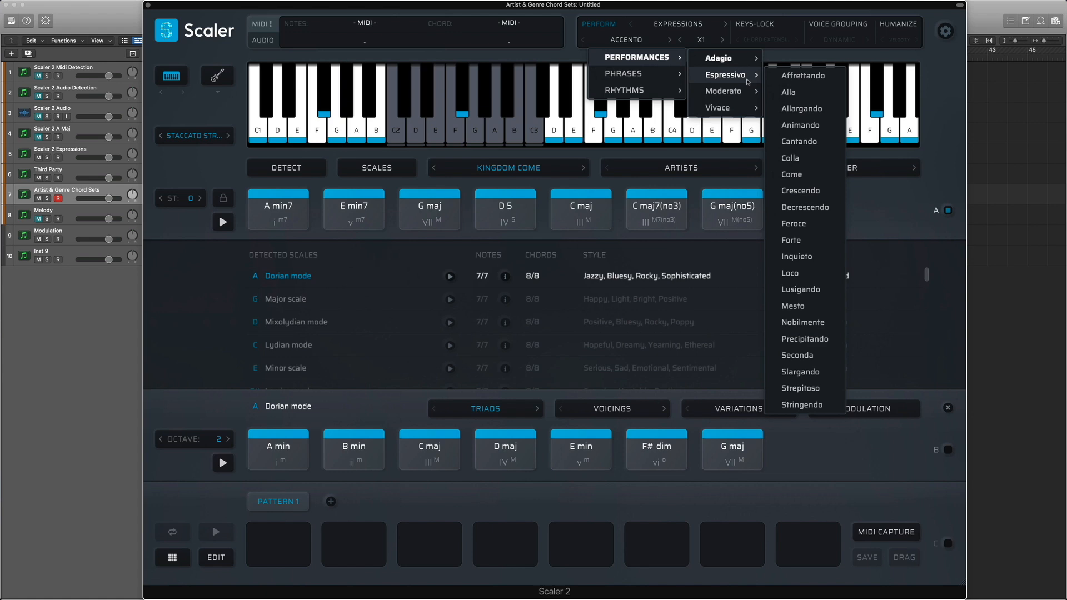
{"action": "left_click", "coordinate": [819, 110]}
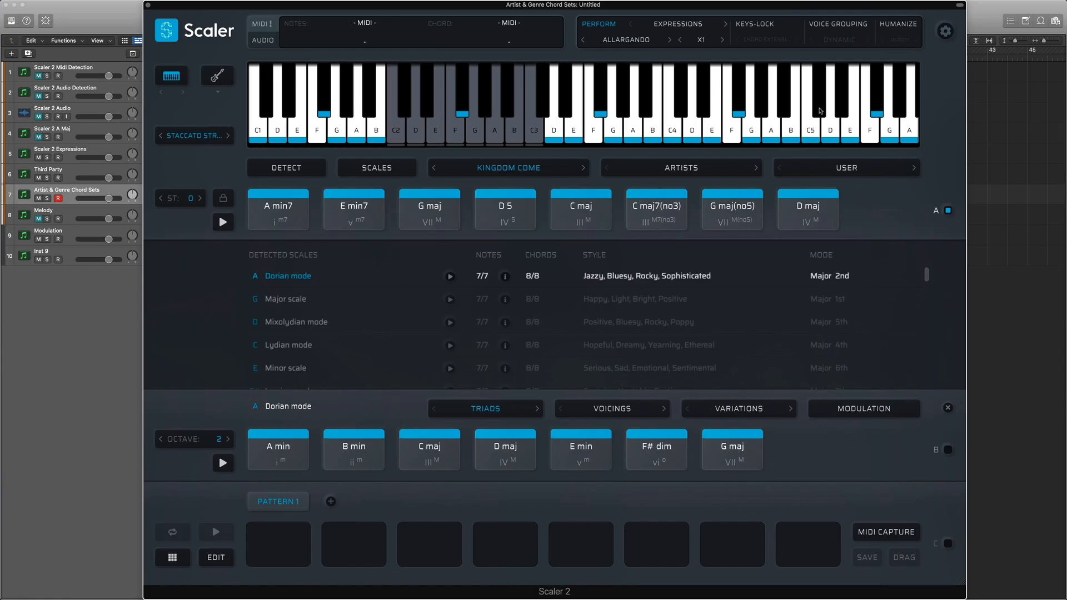
Load the House 7 chord set from the House song sets
{"action": "left_click", "coordinate": [499, 164]}
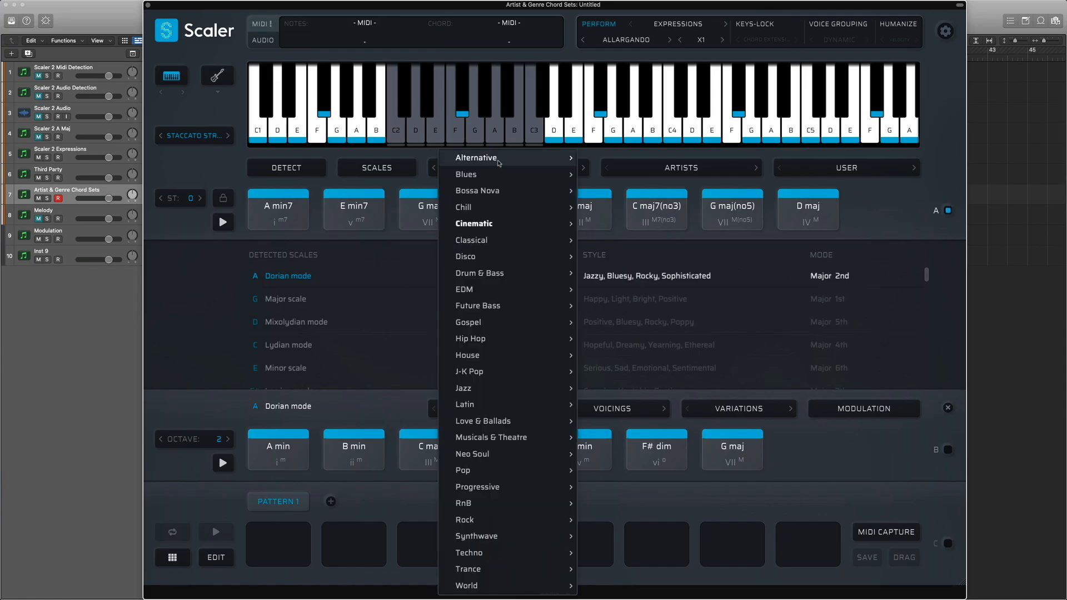
{"action": "mouse_move", "coordinate": [499, 297]}
{"action": "mouse_move", "coordinate": [517, 355]}
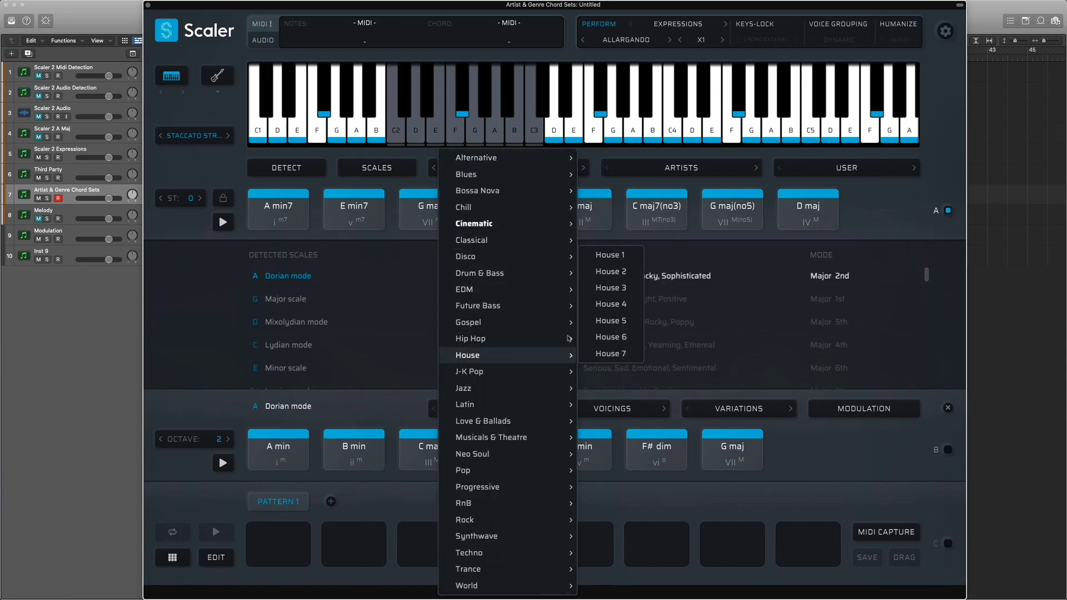
{"action": "left_click", "coordinate": [607, 353]}
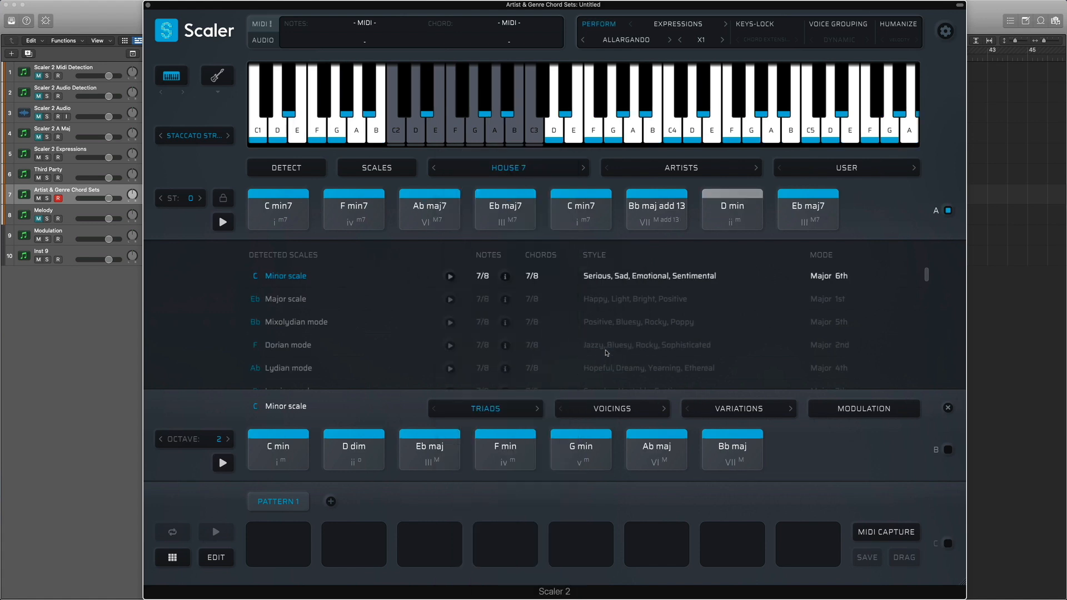
Change the instrument sound to Hybrid Staccato
{"action": "left_click", "coordinate": [210, 137]}
{"action": "scroll", "coordinate": [217, 177], "scroll_direction": "up", "scroll_amount": 5}
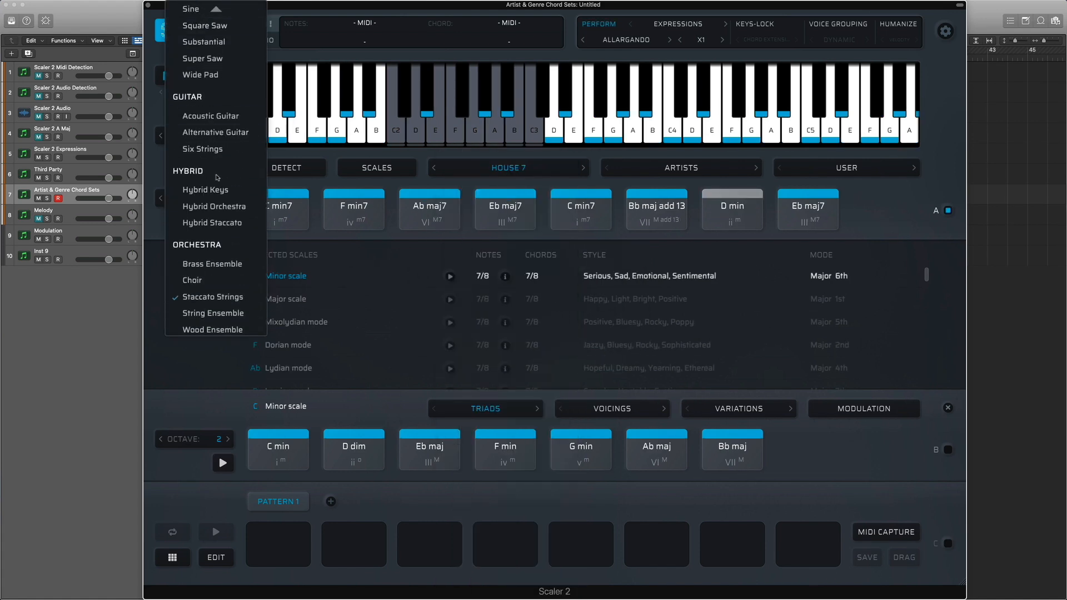
{"action": "left_click", "coordinate": [220, 223]}
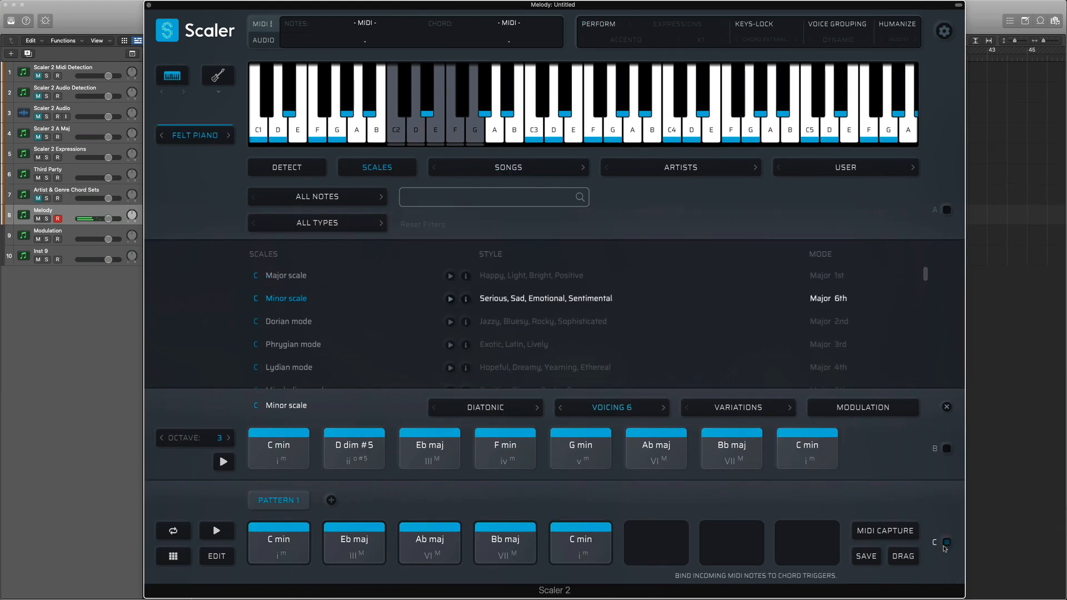
Bind incoming MIDI notes to the Pattern 1 chords in section C and enable Keys-Lock in Chord Extensions mode
{"action": "left_click", "coordinate": [945, 544]}
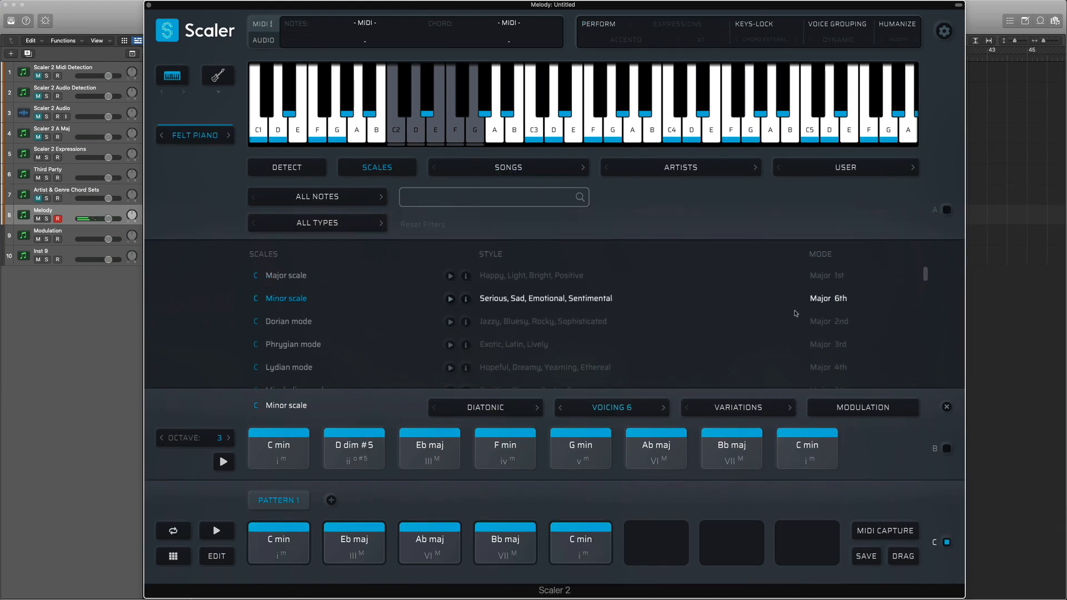
{"action": "left_click", "coordinate": [761, 40]}
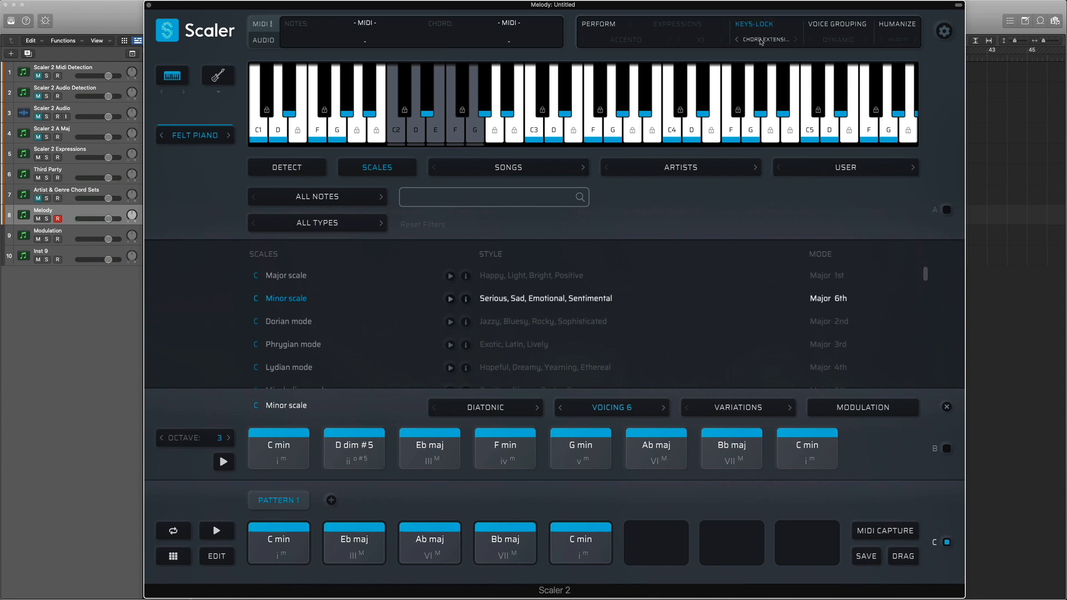
{"action": "left_click", "coordinate": [761, 40]}
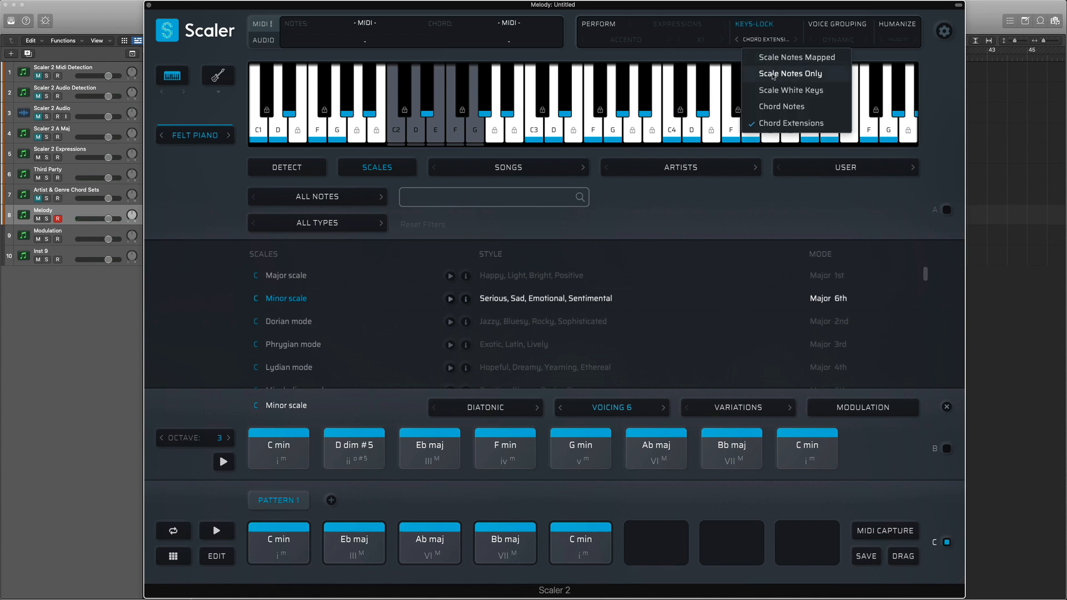
{"action": "left_click", "coordinate": [786, 123]}
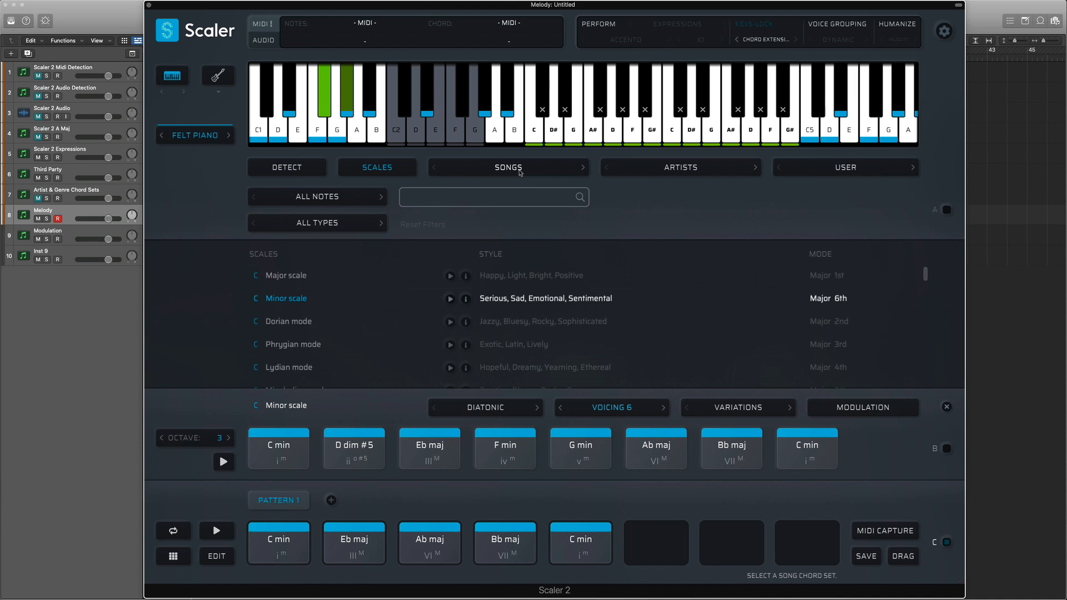
Open Pattern 1 for detailed editing and turn off Keys-Lock
{"action": "left_click", "coordinate": [217, 557]}
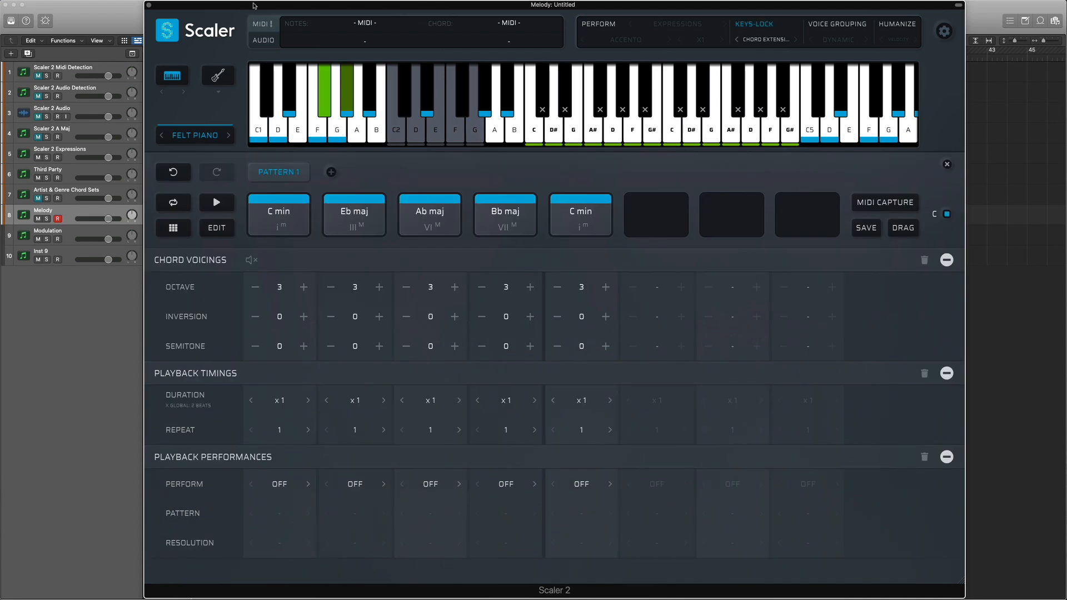
{"action": "left_click", "coordinate": [744, 25]}
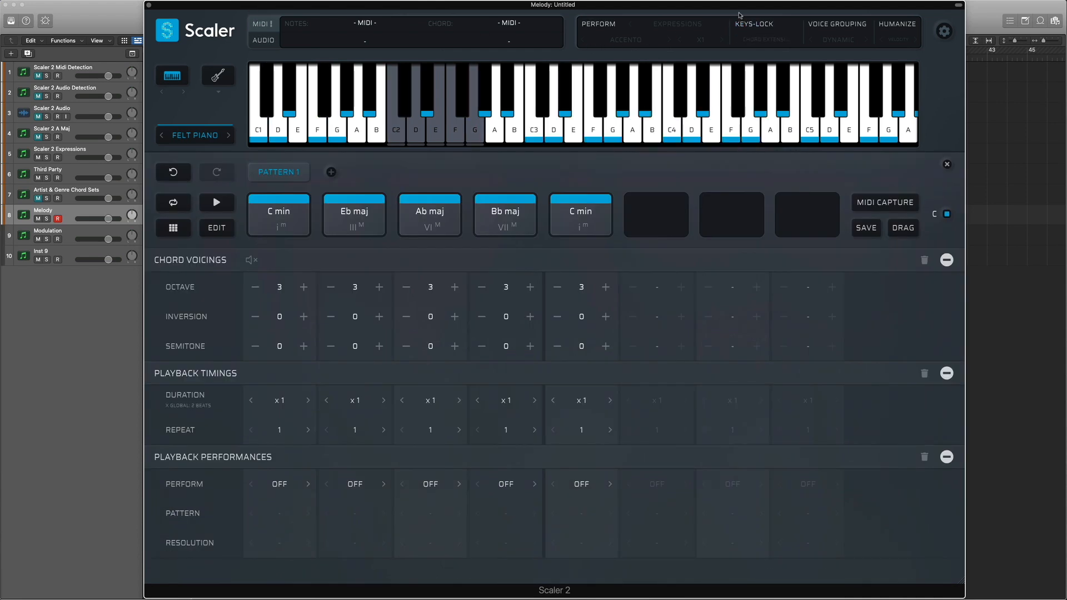
Play back the Pattern 1 chord progression and stop it
{"action": "left_click_drag", "start_coordinate": [739, 6], "coordinate": [794, 6]}
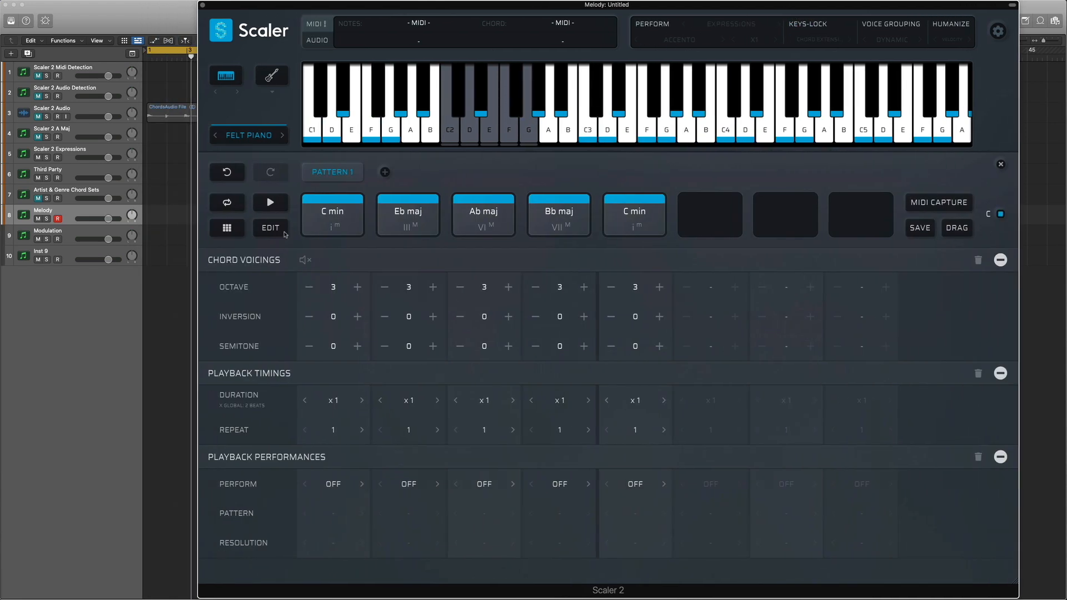
{"action": "left_click", "coordinate": [269, 204]}
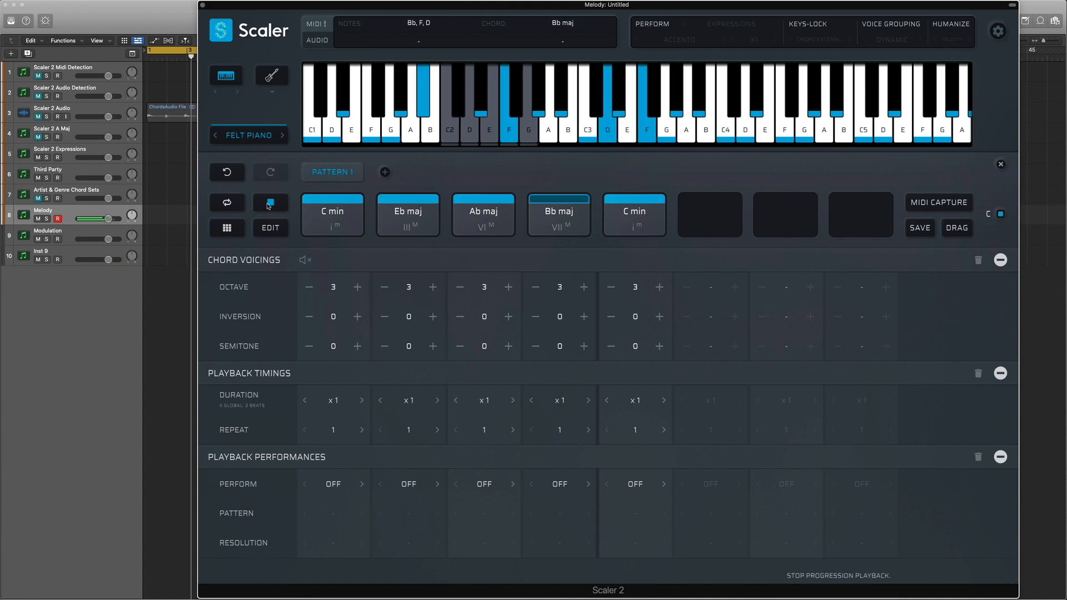
{"action": "left_click", "coordinate": [268, 204]}
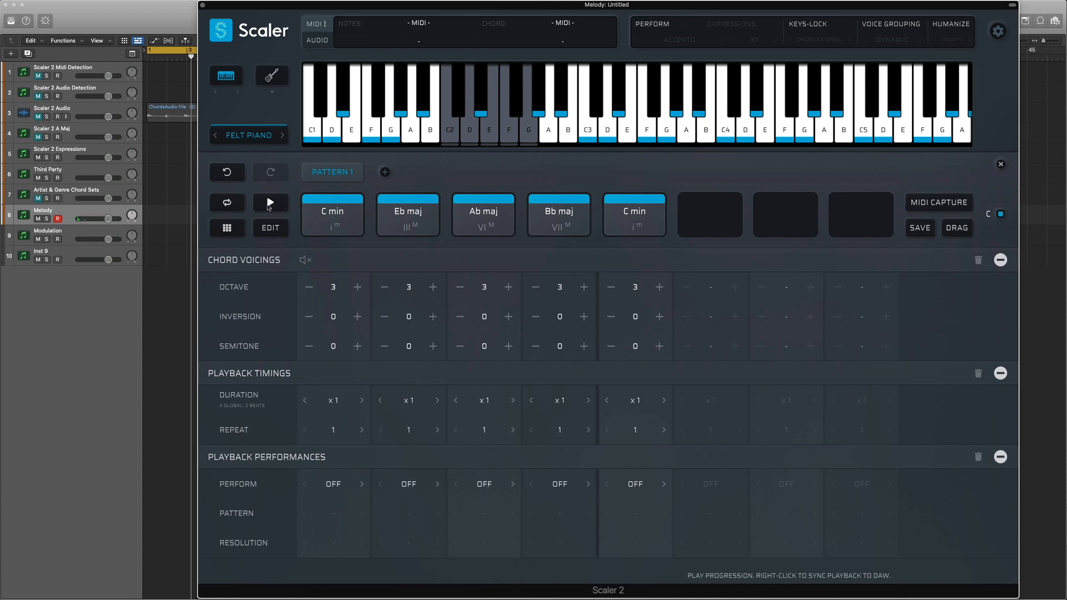
Sync the progression playback to the DAW and start playback from Logic's transport
{"action": "left_click", "coordinate": [269, 204]}
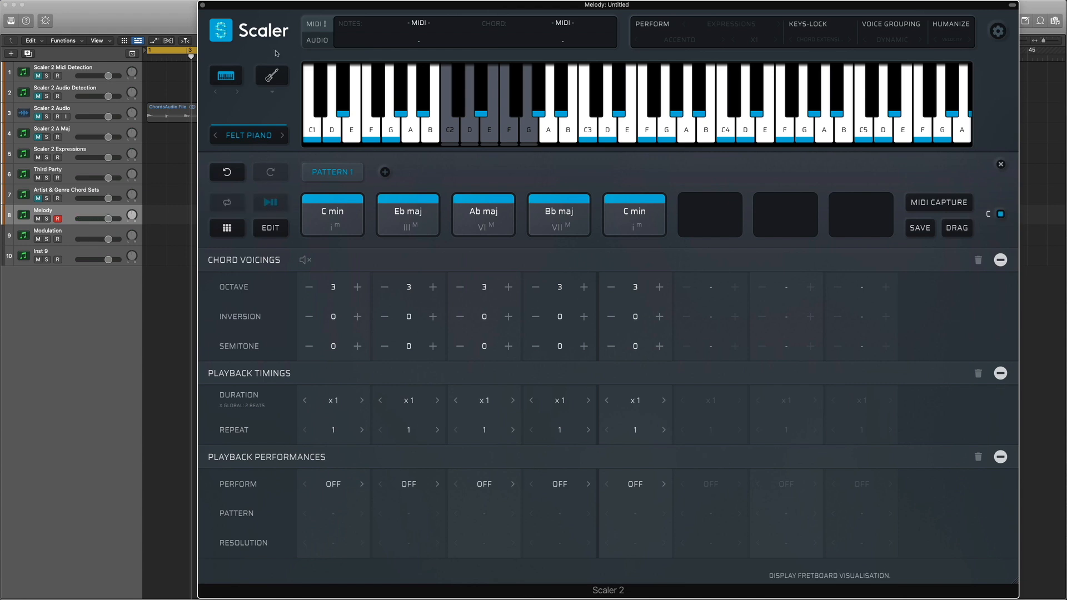
{"action": "left_click_drag", "start_coordinate": [263, 6], "coordinate": [297, 7]}
{"action": "left_click_drag", "start_coordinate": [197, 26], "coordinate": [194, 26]}
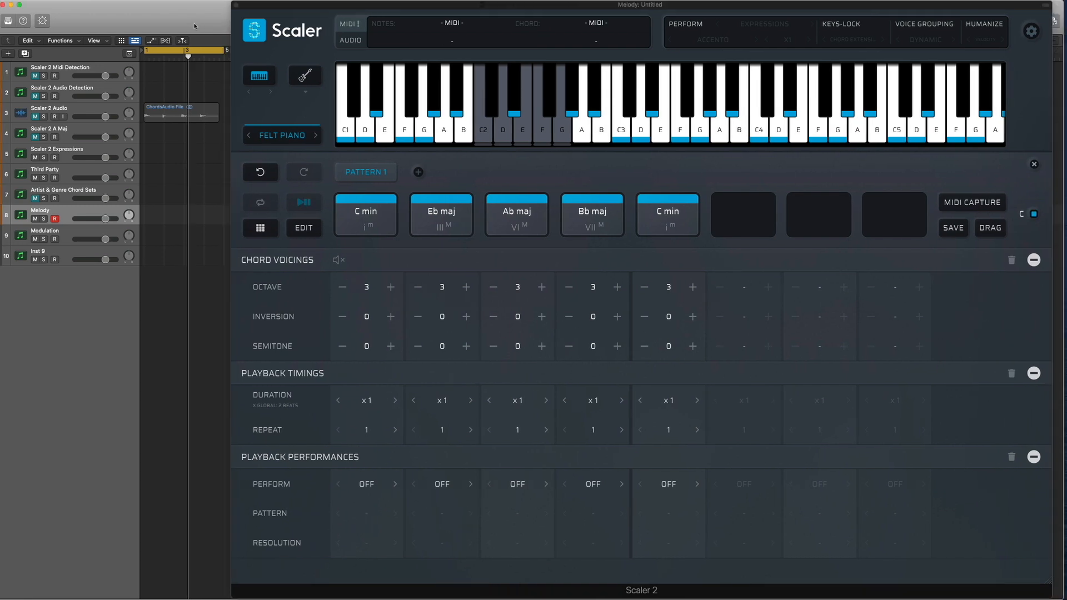
{"action": "left_click_drag", "start_coordinate": [257, 8], "coordinate": [255, 52]}
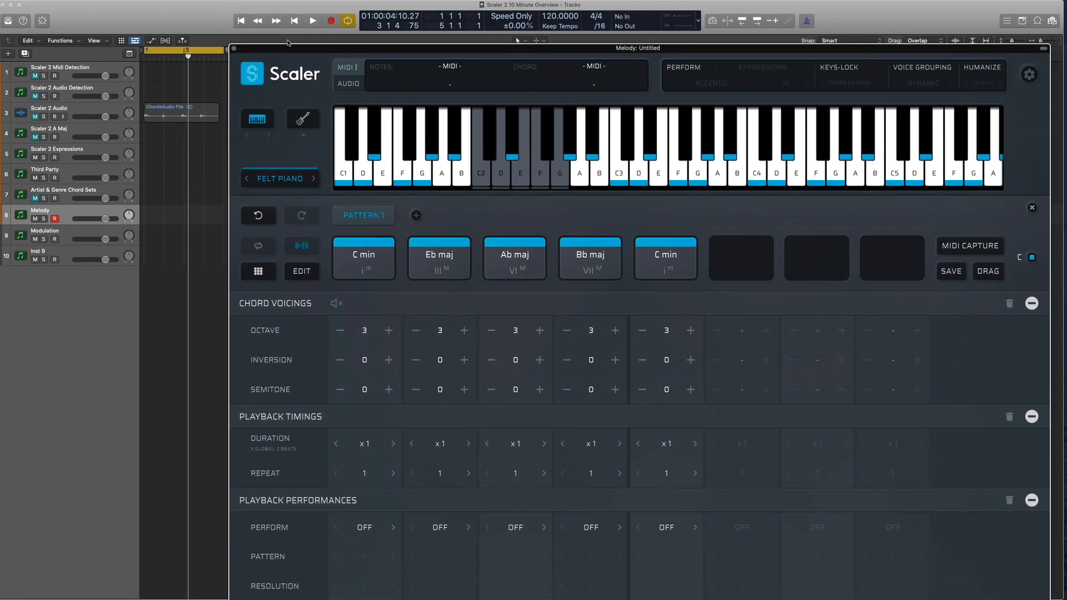
{"action": "left_click", "coordinate": [312, 20]}
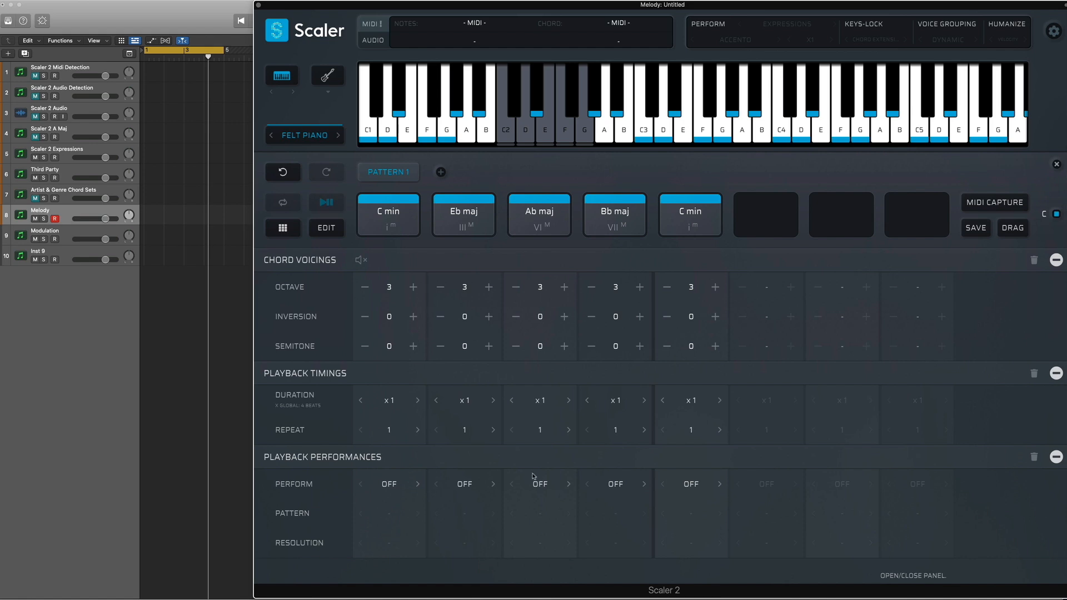
Set the first C min chord's playback performance to Expression with the Adagietto pattern from the Adagio performances
{"action": "left_click", "coordinate": [391, 485]}
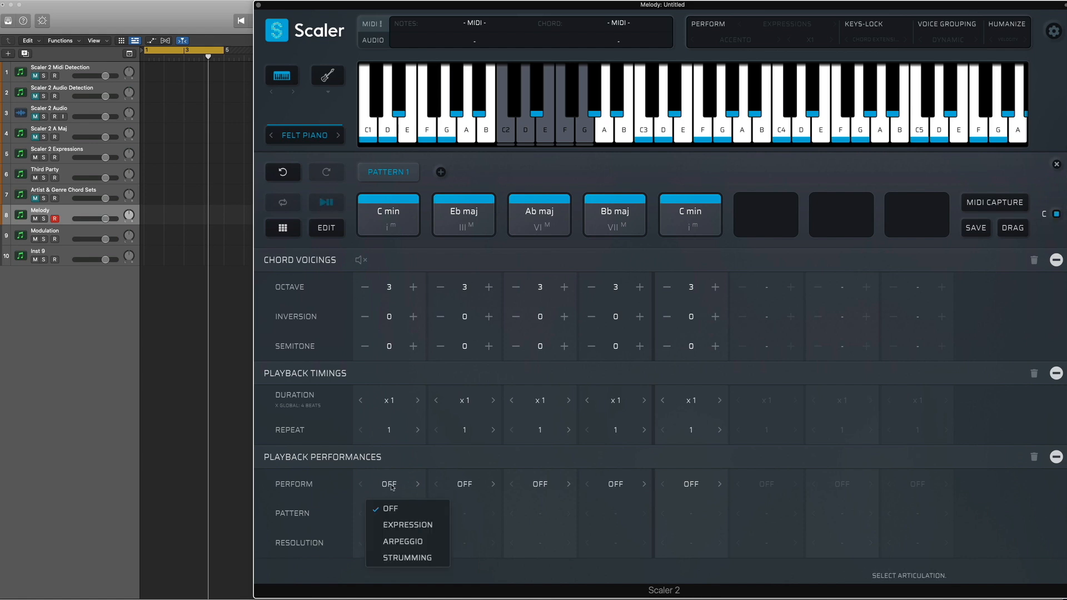
{"action": "left_click", "coordinate": [399, 524]}
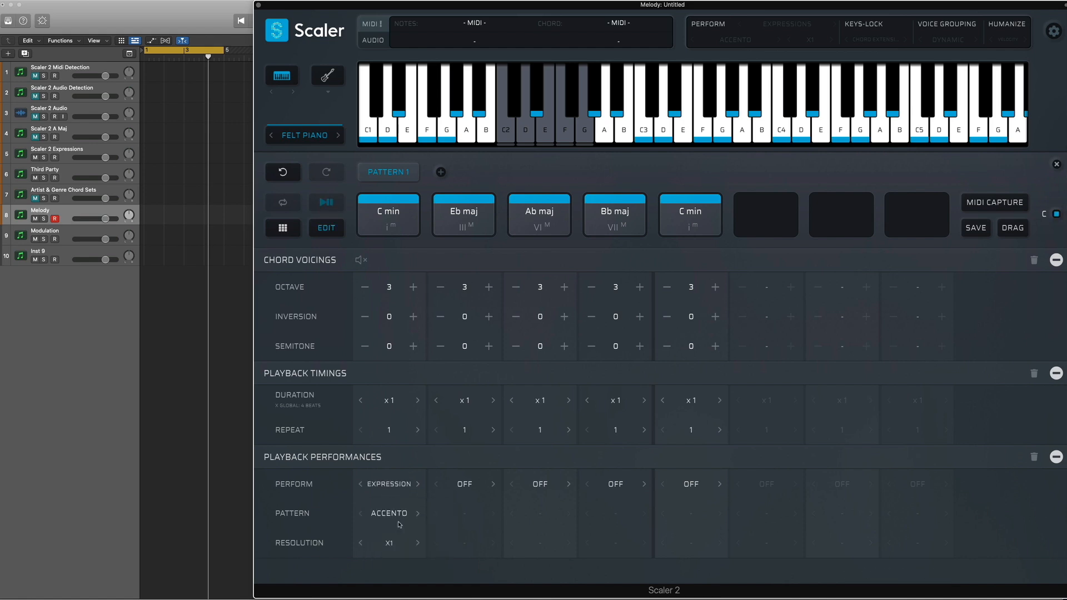
{"action": "left_click", "coordinate": [391, 513]}
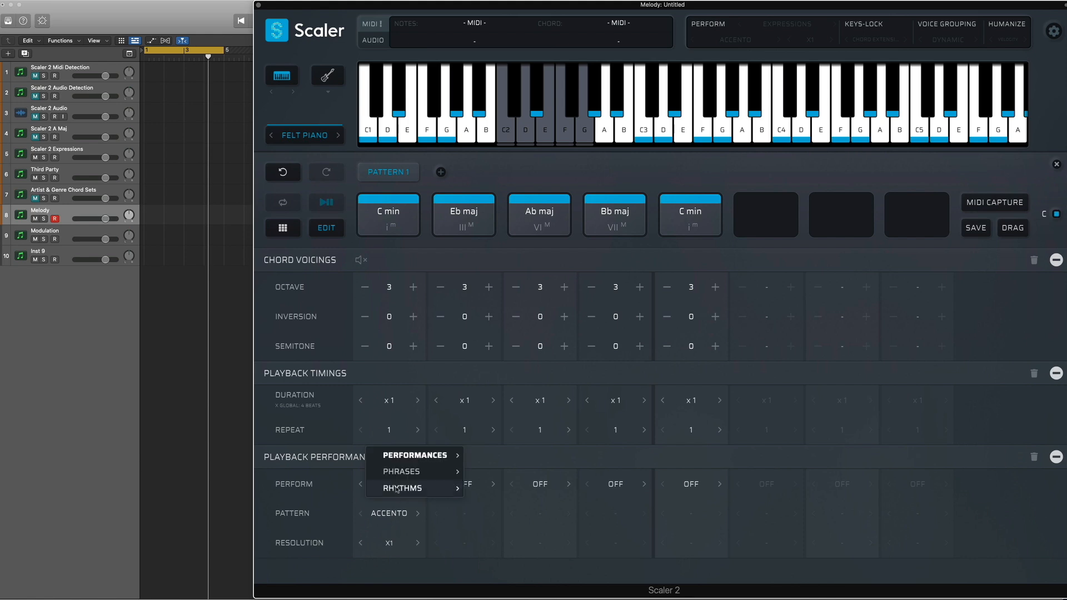
{"action": "mouse_move", "coordinate": [406, 456]}
{"action": "mouse_move", "coordinate": [492, 404]}
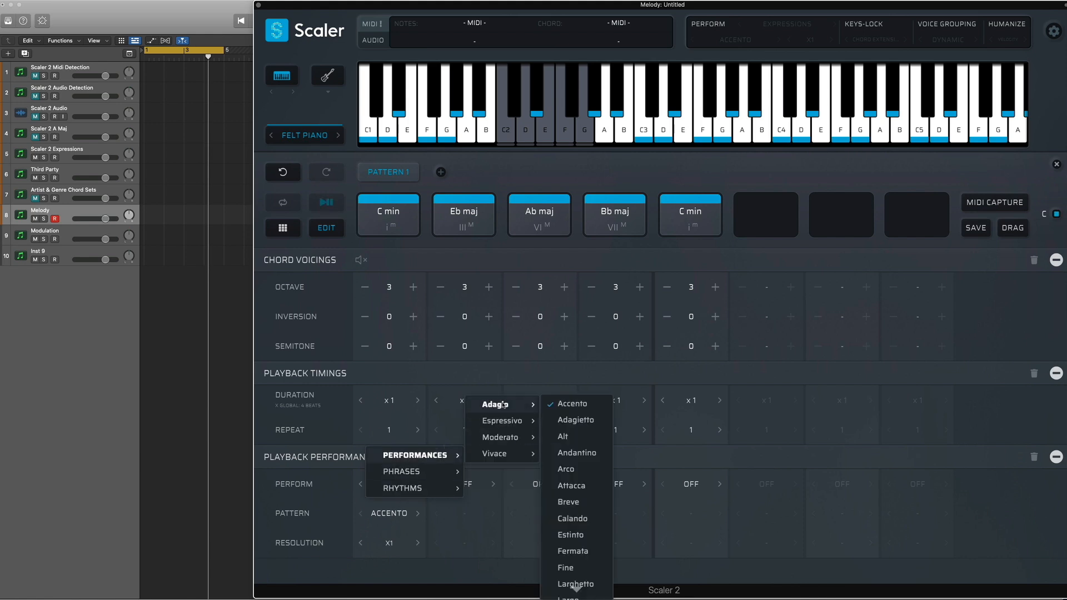
{"action": "left_click", "coordinate": [575, 421]}
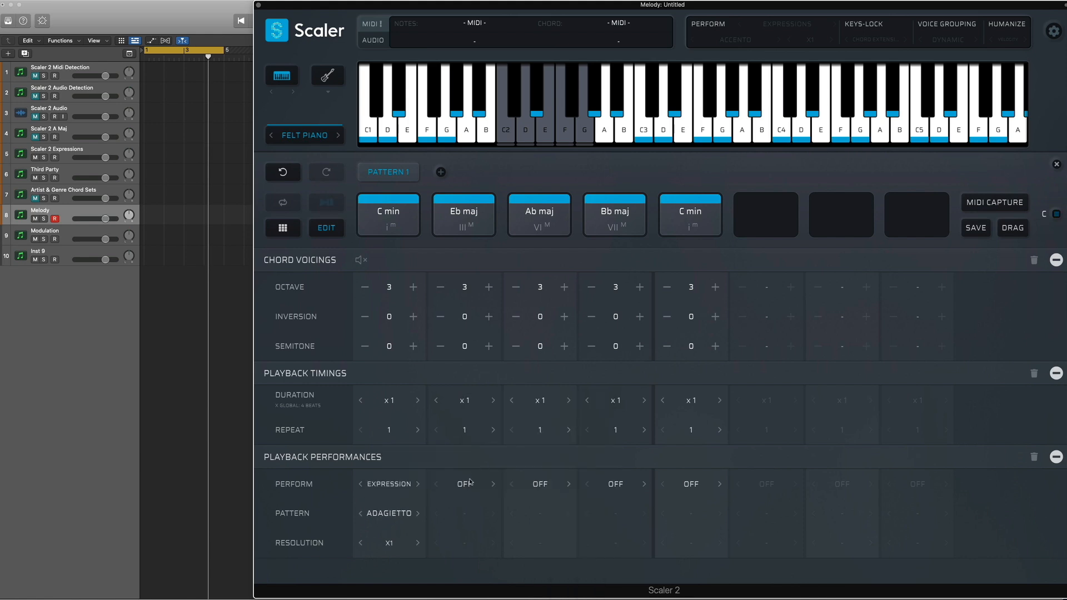
Audition the progression and set the Eb maj chord's playback performance to Arpeggio
{"action": "key", "text": "space"}
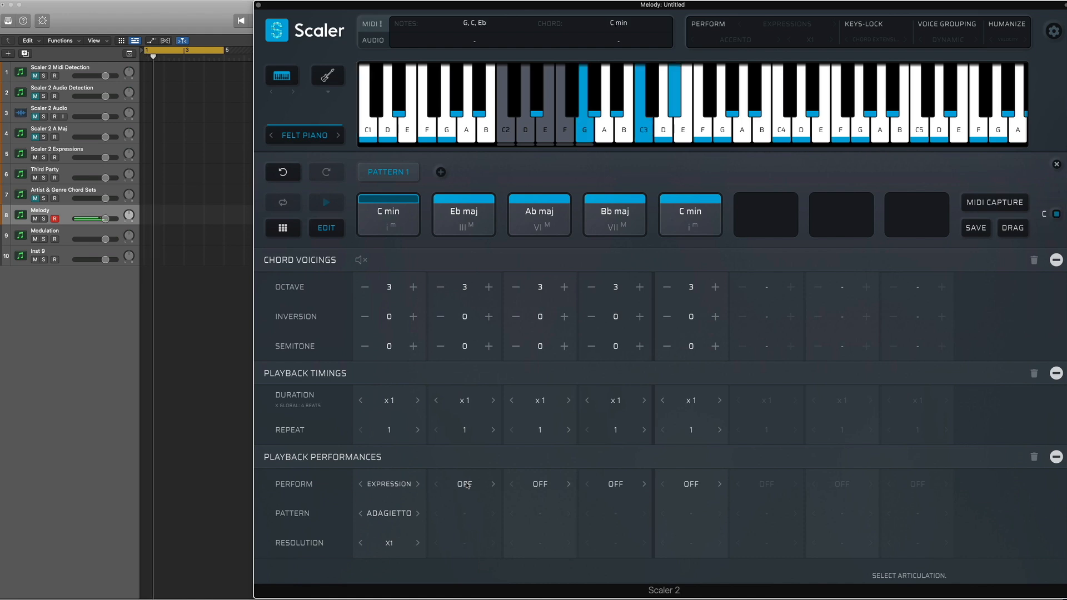
{"action": "left_click", "coordinate": [466, 486]}
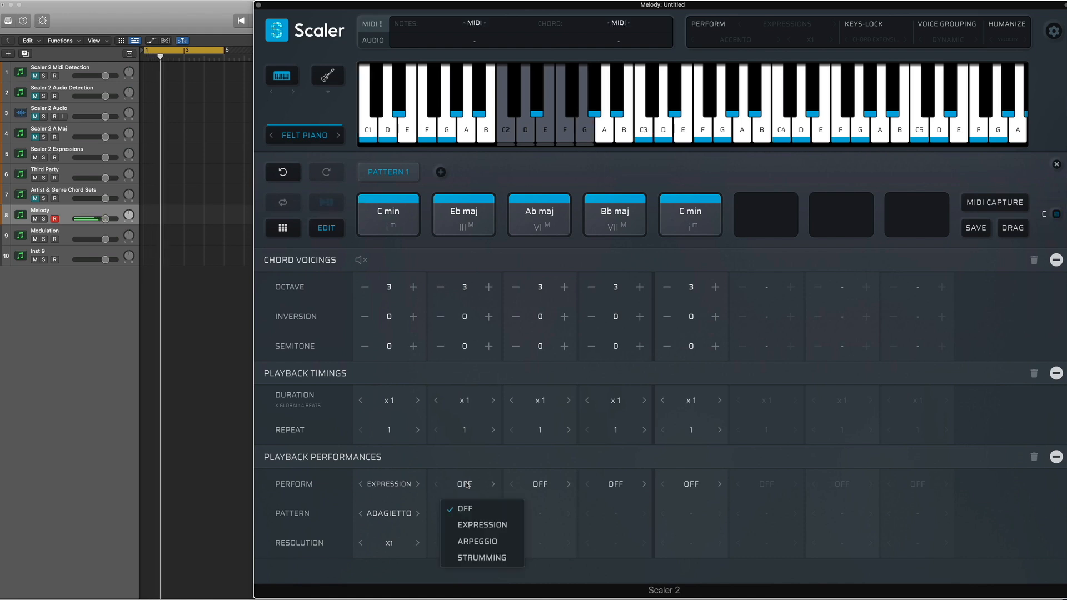
{"action": "left_click", "coordinate": [473, 537]}
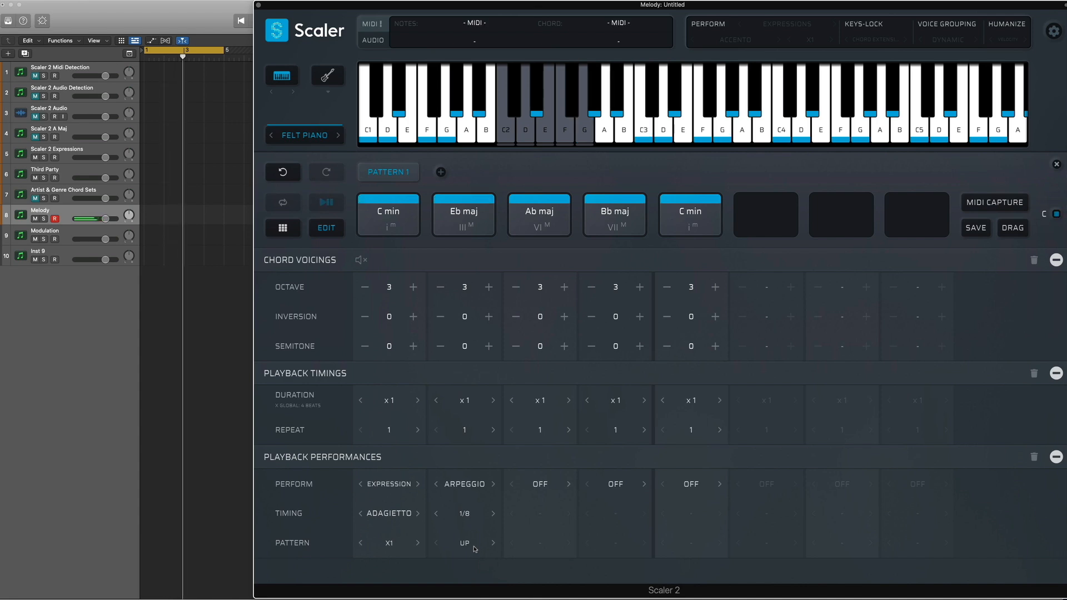
Set the Ab maj chord to Expression with the Amore phrase from Con Spirito and play the progression
{"action": "left_click", "coordinate": [542, 484]}
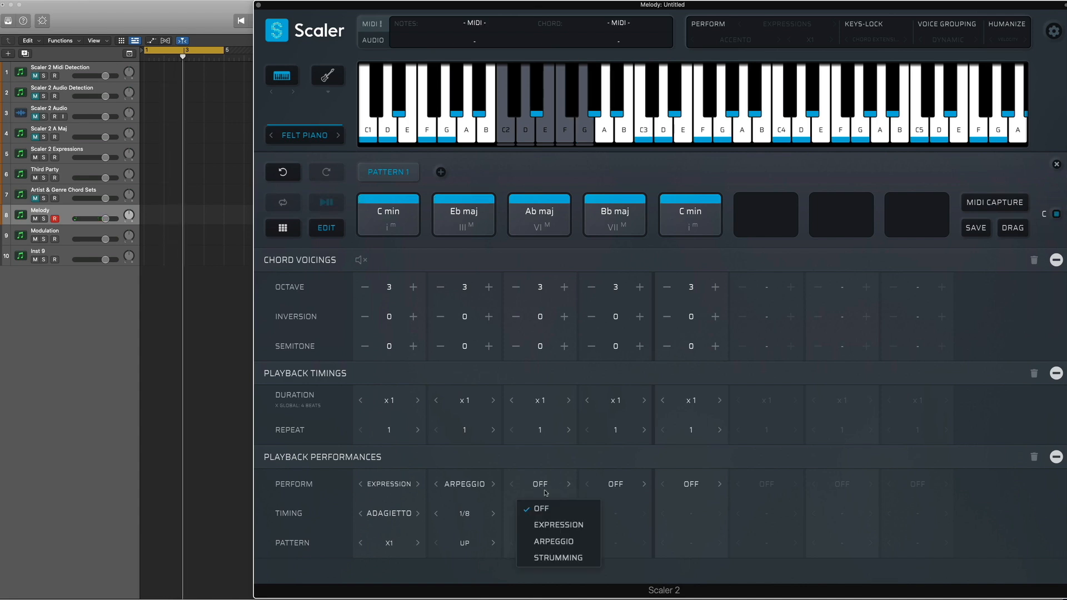
{"action": "left_click", "coordinate": [552, 526]}
{"action": "left_click", "coordinate": [548, 515]}
{"action": "mouse_move", "coordinate": [557, 478]}
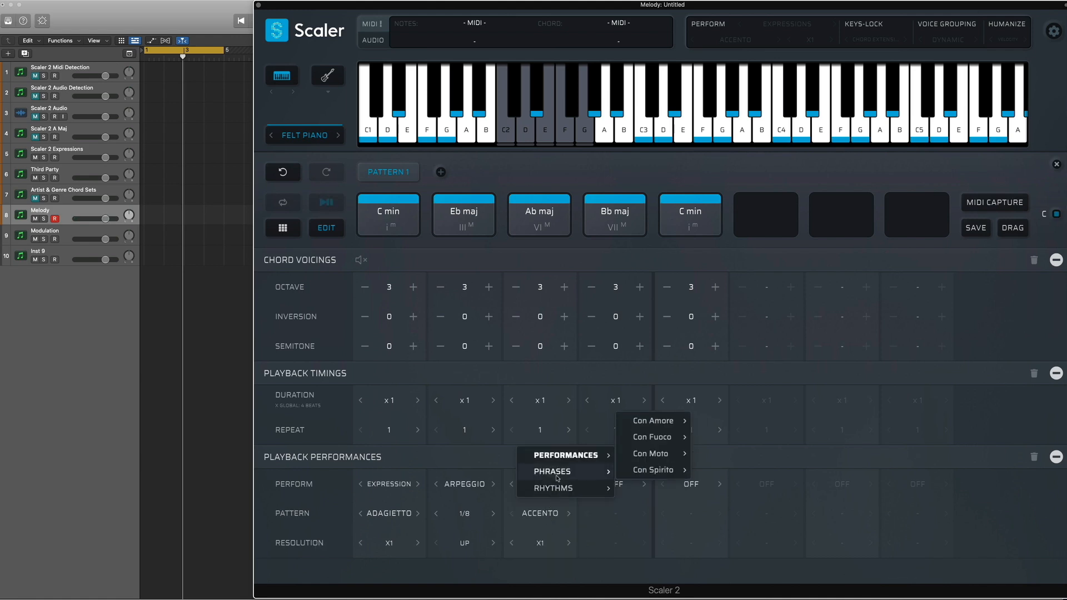
{"action": "mouse_move", "coordinate": [639, 472]}
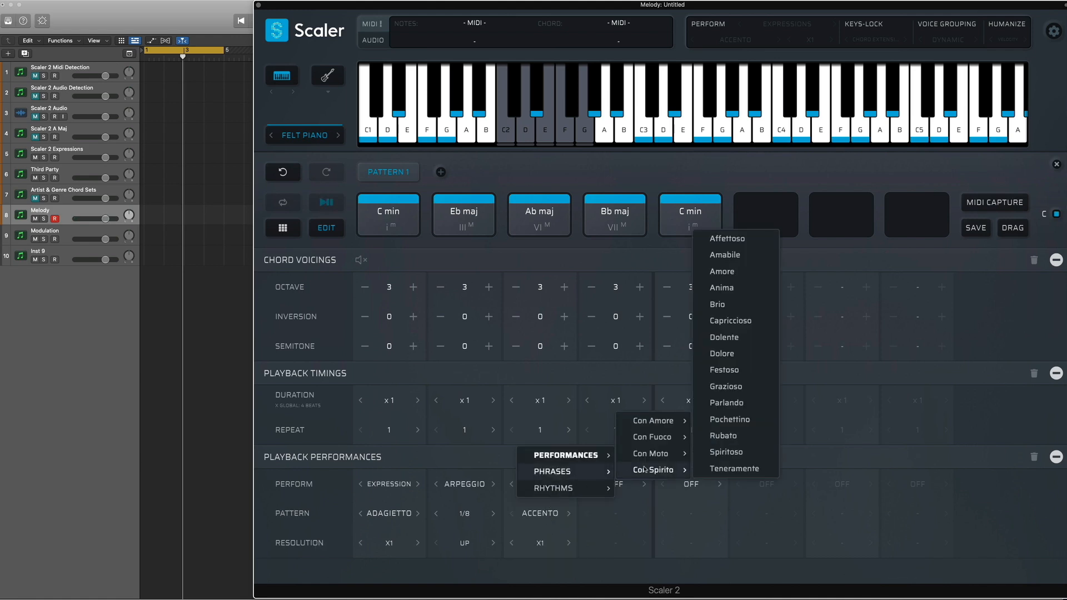
{"action": "left_click", "coordinate": [744, 272]}
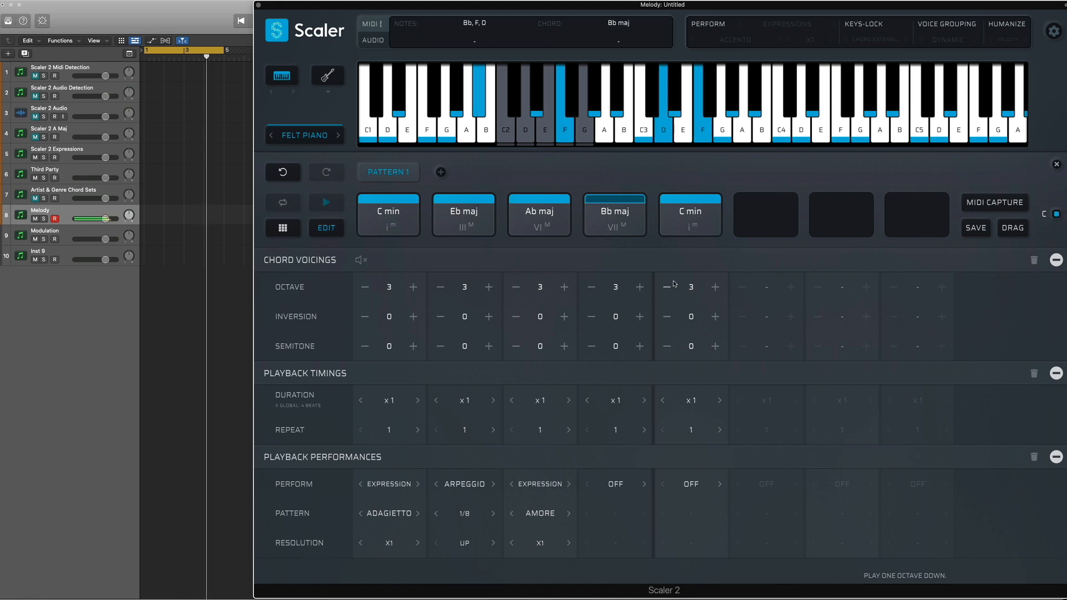
{"action": "key", "text": "space"}
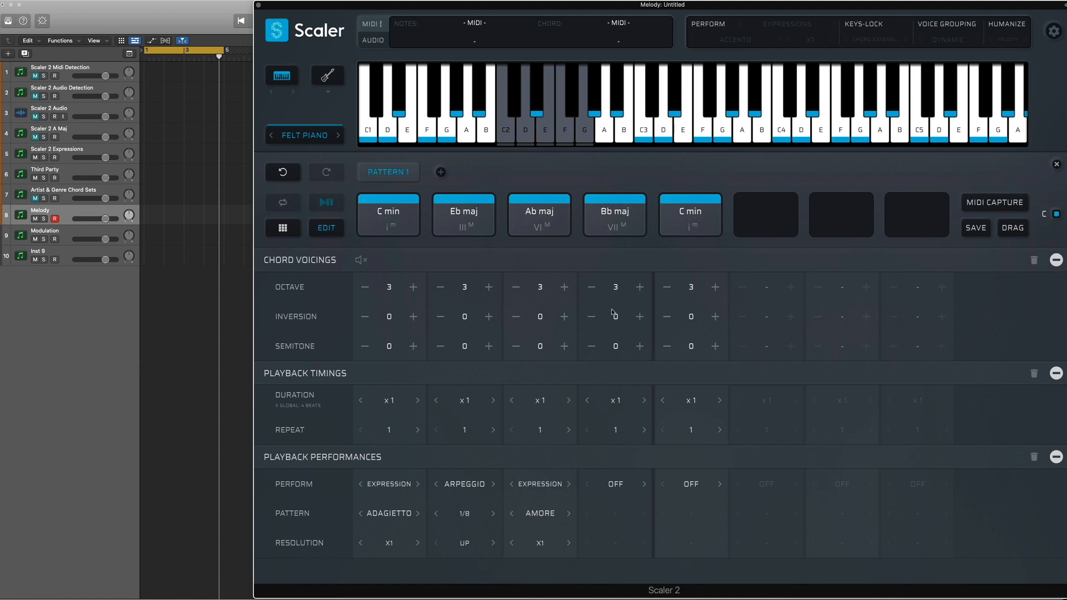
Set the Bb maj chord's duration to x0.5 with 2 repeats and play the progression
{"action": "left_click", "coordinate": [588, 403]}
{"action": "left_click", "coordinate": [586, 404]}
{"action": "left_click", "coordinate": [587, 402]}
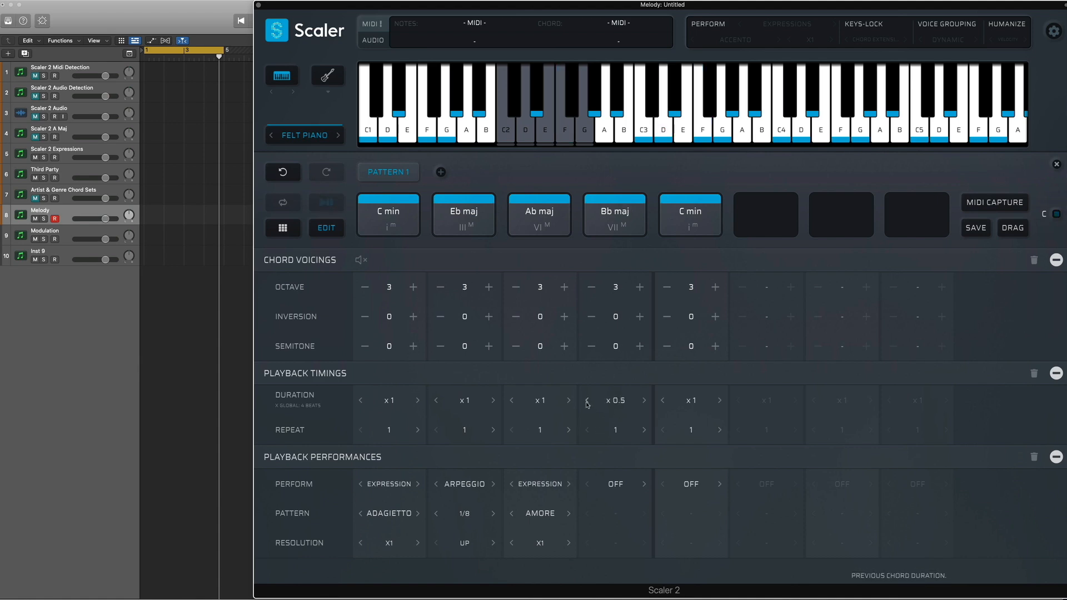
{"action": "left_click", "coordinate": [644, 431]}
{"action": "key", "text": "space"}
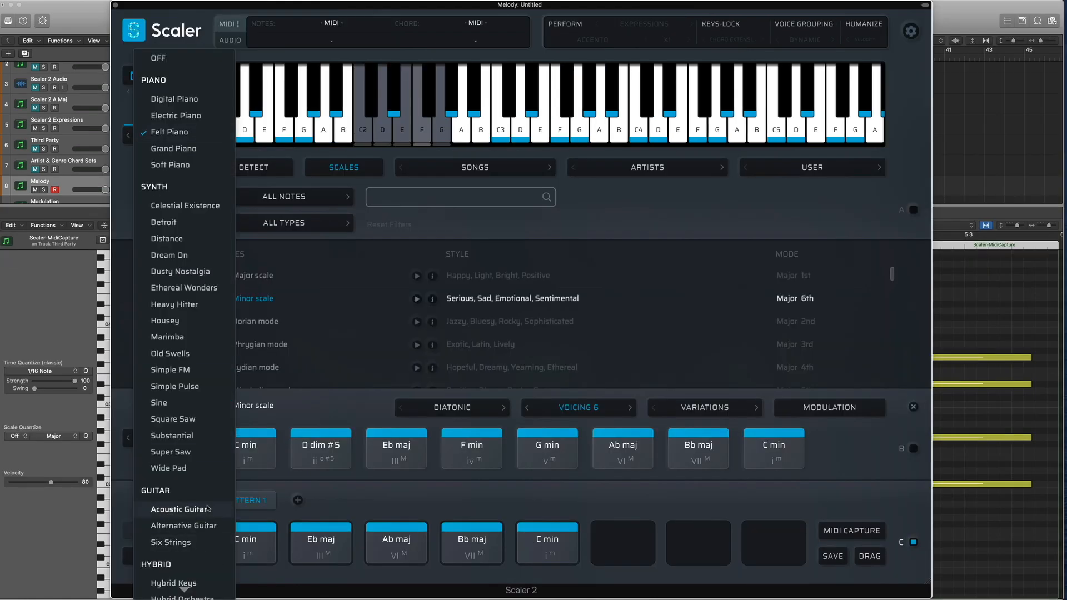
Switch the instrument sound to Acoustic Guitar with the fretboard visualisation and play the progression
{"action": "left_click", "coordinate": [206, 509]}
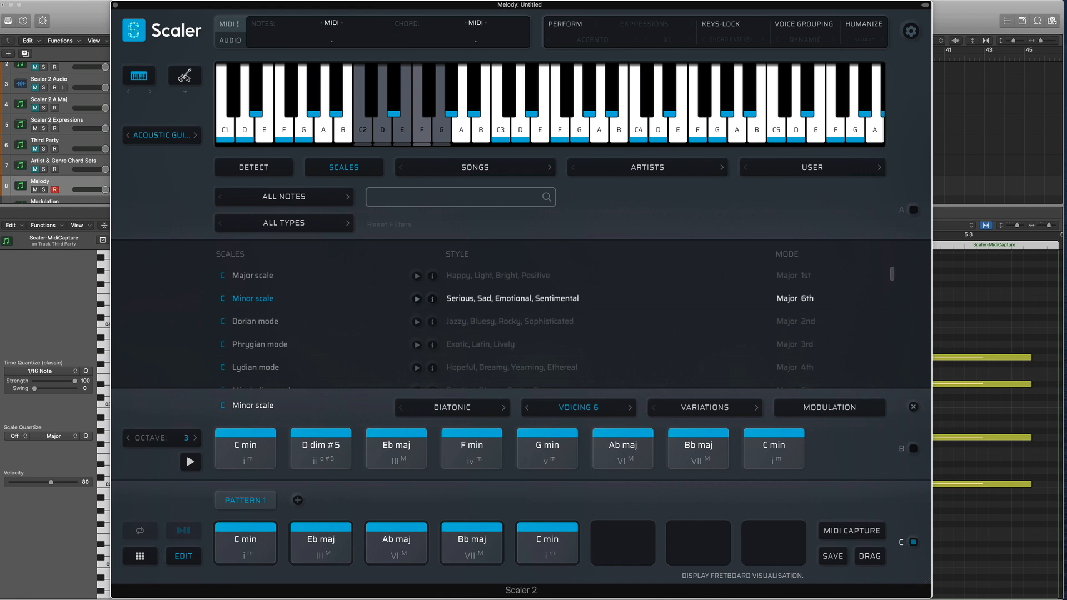
{"action": "left_click", "coordinate": [186, 77]}
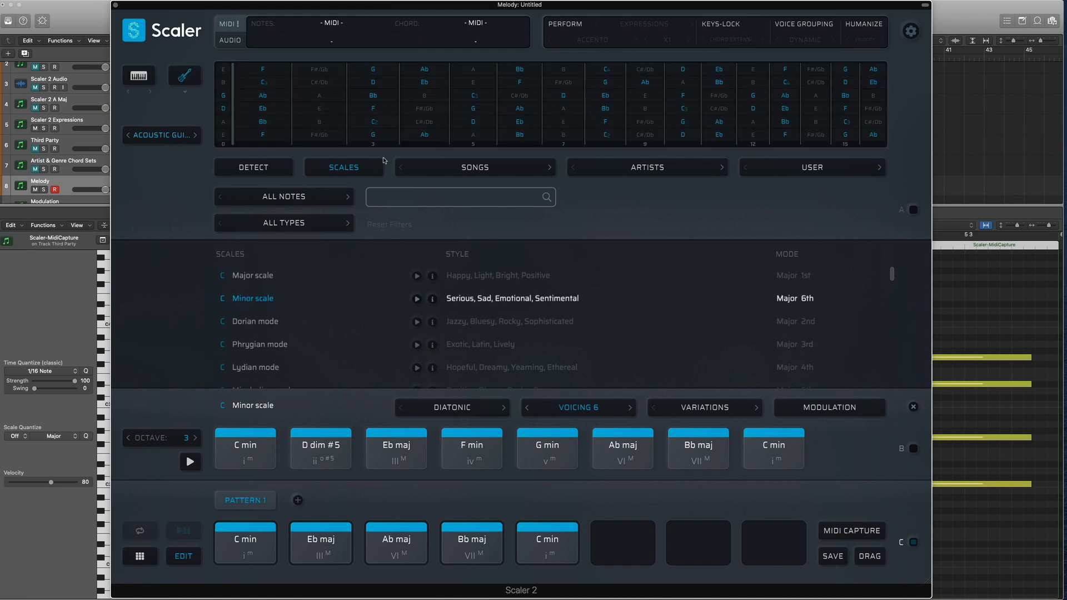
{"action": "key", "text": "space"}
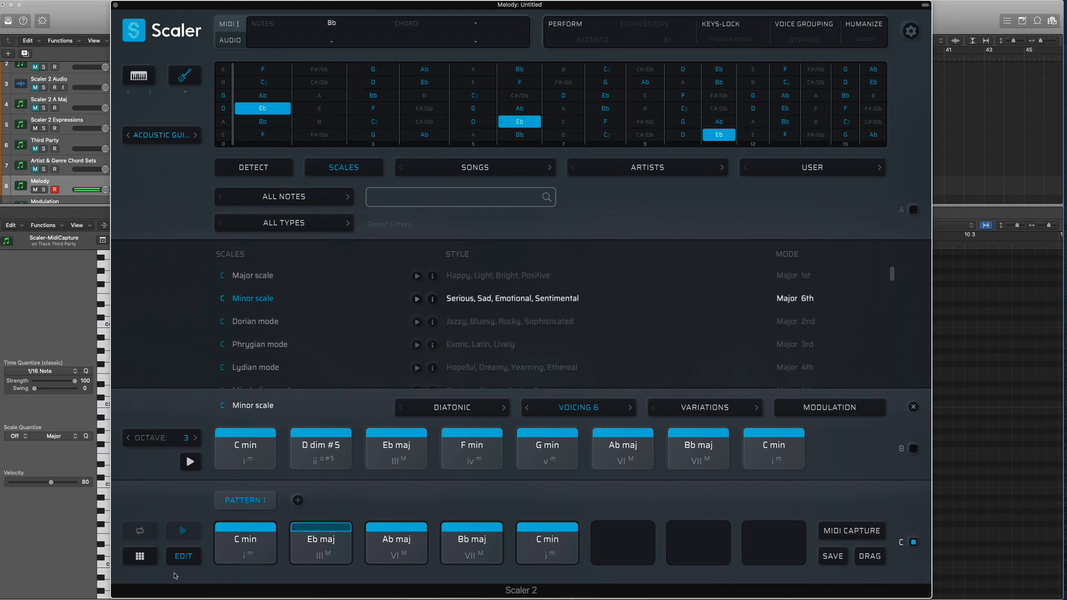
Set the final C min chord's playback performance to Strumming with the Slower profile and Random direction, and play the progression
{"action": "left_click", "coordinate": [183, 557]}
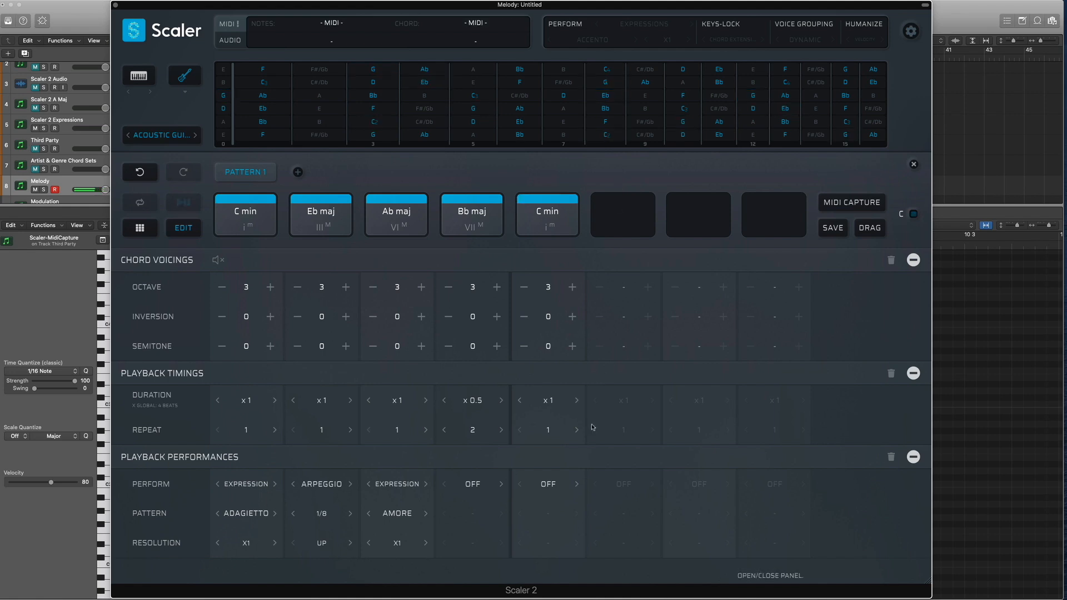
{"action": "left_click", "coordinate": [548, 484]}
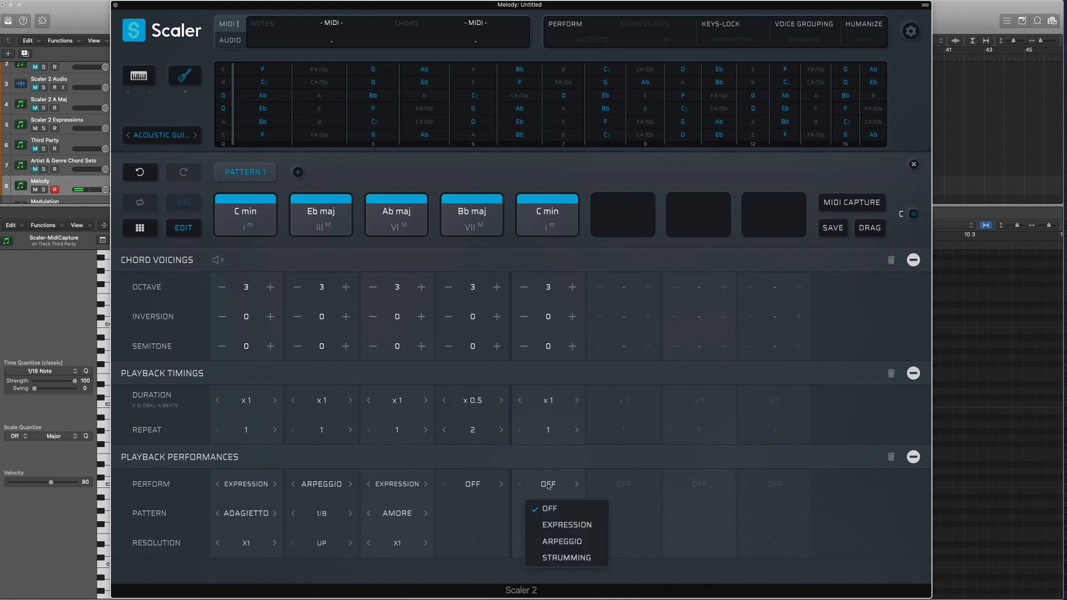
{"action": "left_click", "coordinate": [578, 558]}
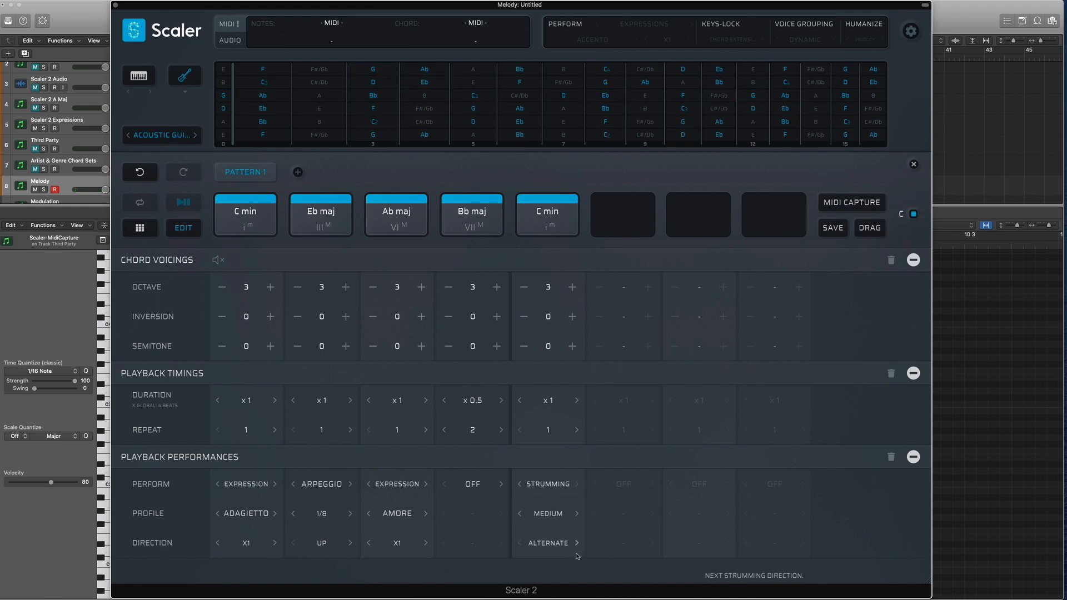
{"action": "left_click", "coordinate": [555, 514]}
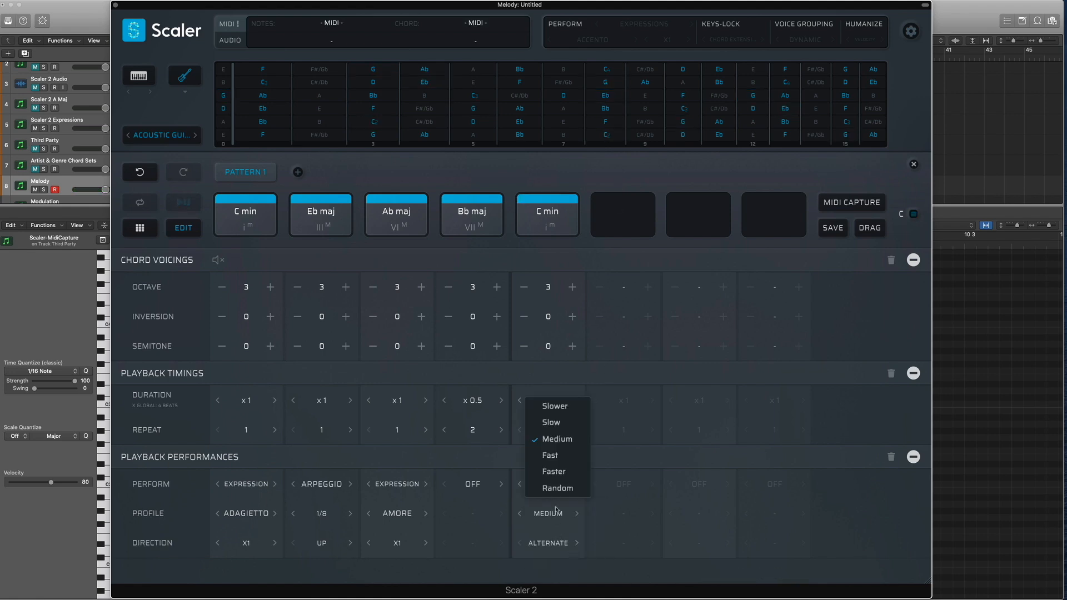
{"action": "left_click", "coordinate": [556, 407]}
{"action": "left_click", "coordinate": [557, 544]}
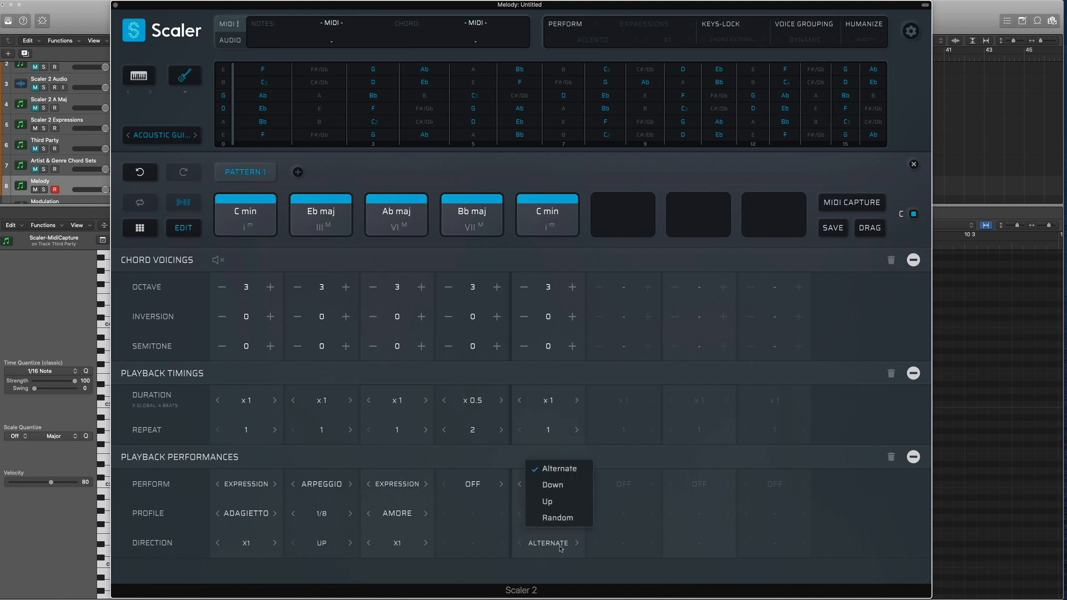
{"action": "left_click", "coordinate": [562, 515]}
{"action": "key", "text": "space"}
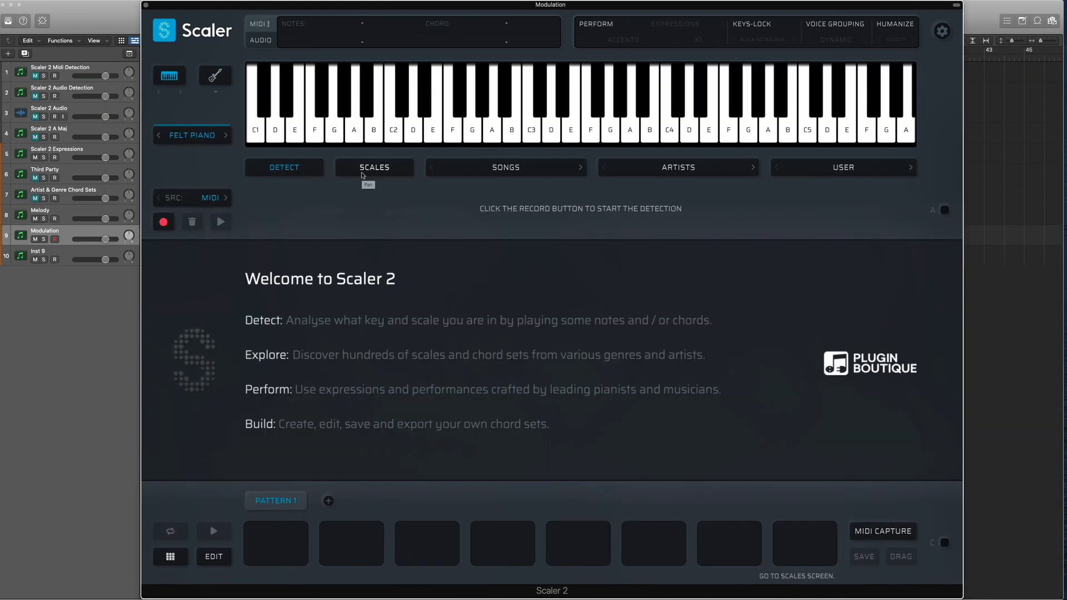
Set the instrument sound on the Modulation track to Choir
{"action": "left_click", "coordinate": [212, 139]}
{"action": "scroll", "coordinate": [211, 581], "scroll_direction": "down", "scroll_amount": 3}
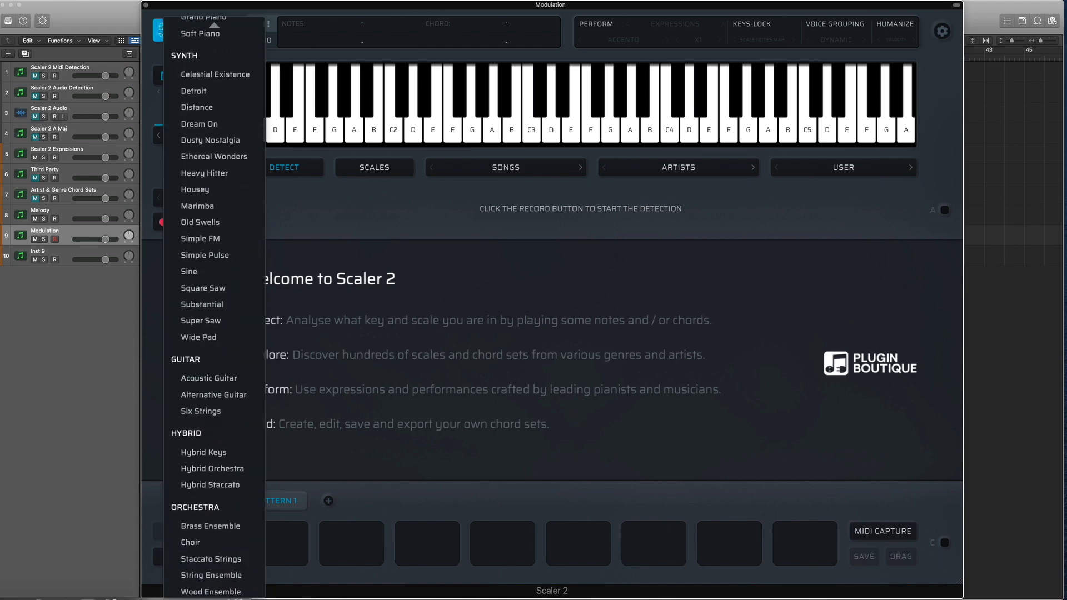
{"action": "left_click", "coordinate": [219, 541]}
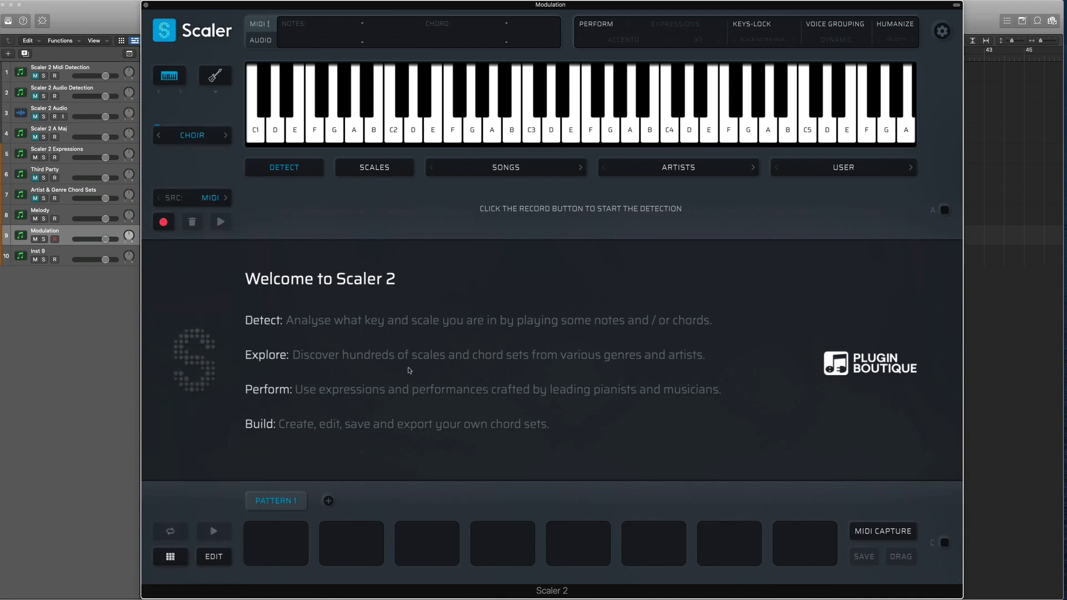
Search the scales for "eb maj", load the Eb Major scale and audition its Eb maj chord
{"action": "left_click", "coordinate": [395, 174]}
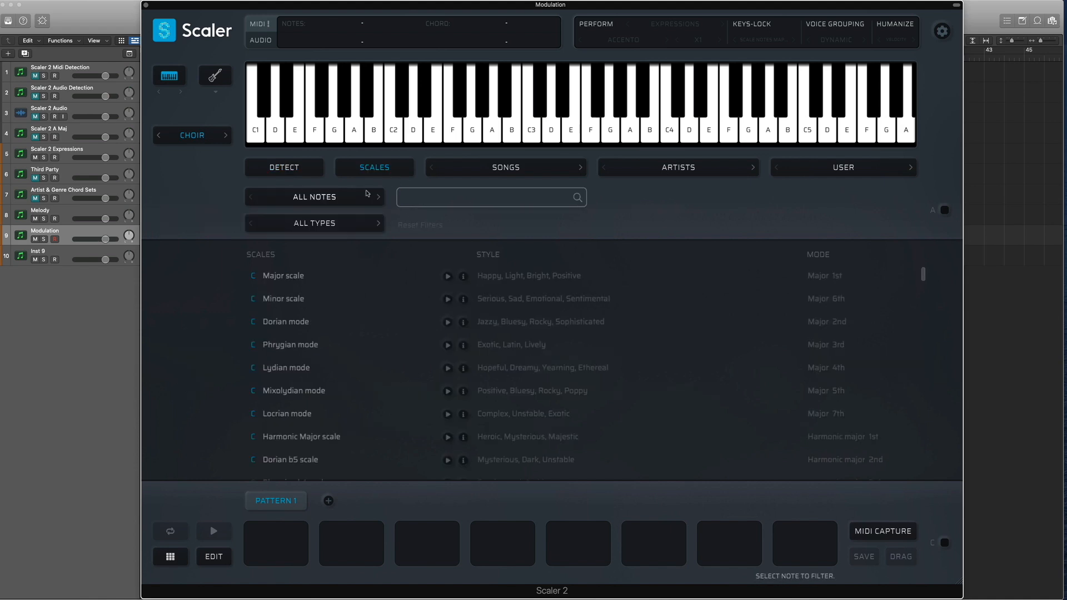
{"action": "type", "text": "eb maj"}
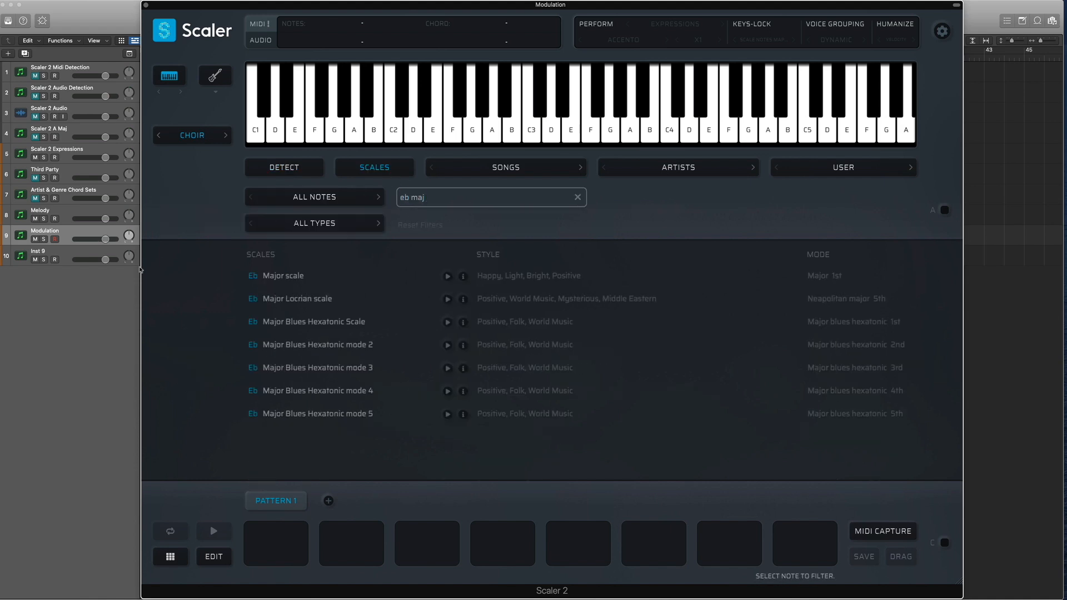
{"action": "left_click", "coordinate": [269, 276]}
{"action": "left_click", "coordinate": [285, 445]}
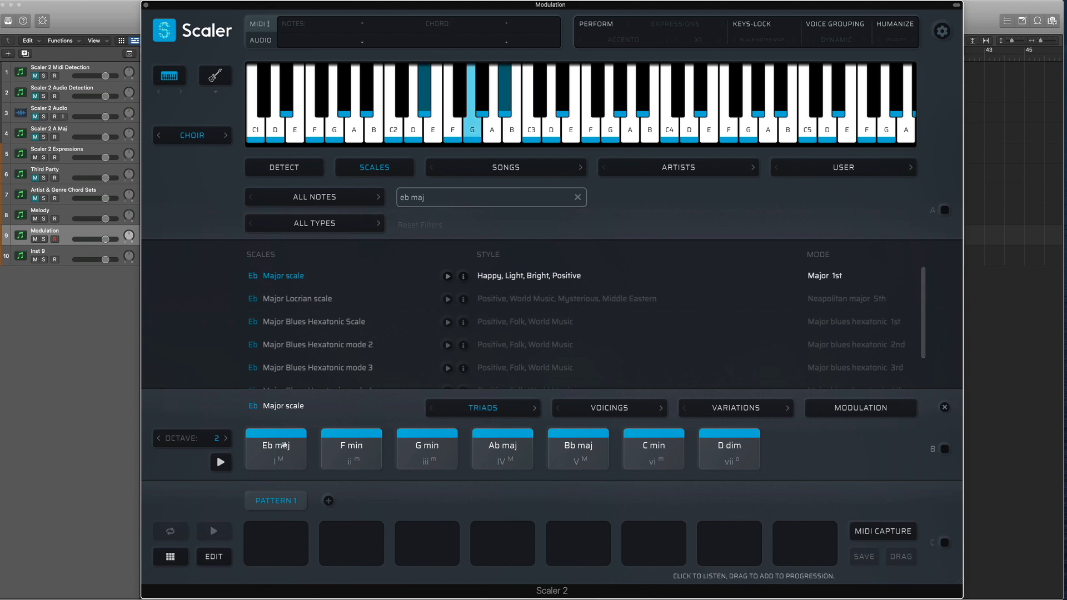
Build a four-chord progression of Eb maj, G min, Ab maj and Bb maj in Pattern 1
{"action": "left_click_drag", "start_coordinate": [285, 445], "coordinate": [276, 542]}
{"action": "left_click_drag", "start_coordinate": [408, 435], "coordinate": [353, 542]}
{"action": "left_click_drag", "start_coordinate": [504, 462], "coordinate": [437, 542]}
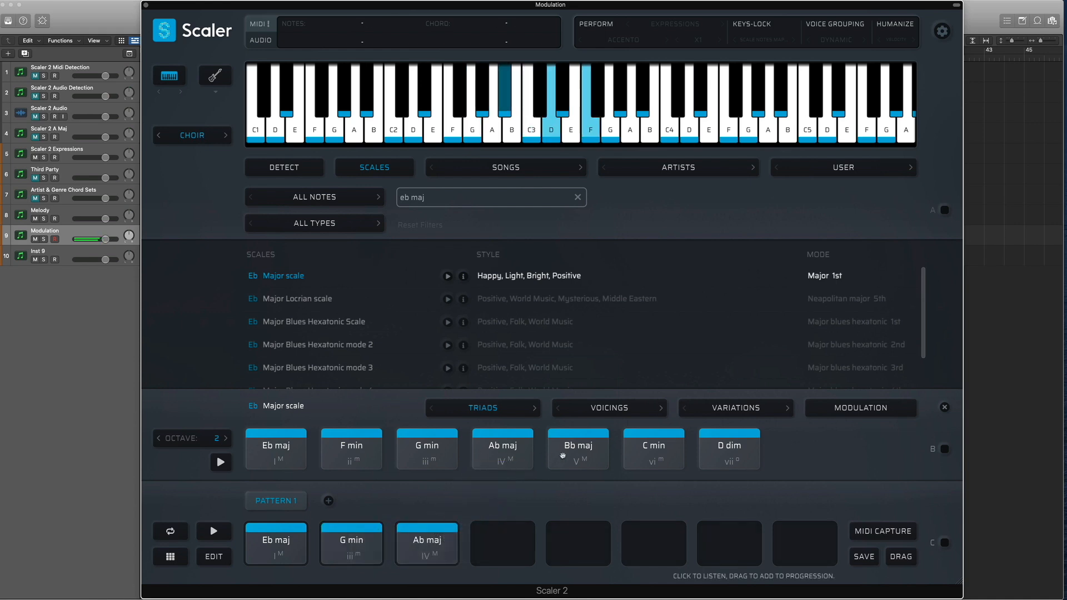
{"action": "left_click_drag", "start_coordinate": [574, 455], "coordinate": [503, 541]}
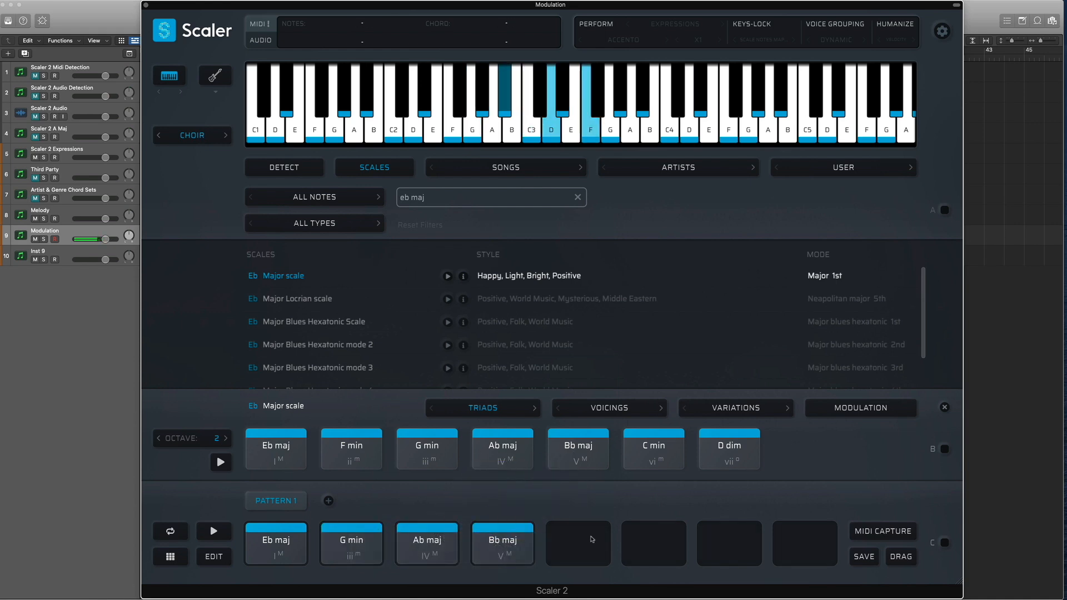
Bind incoming MIDI notes to the Pattern 1 progression and enable Dynamic voice grouping
{"action": "left_click", "coordinate": [945, 544]}
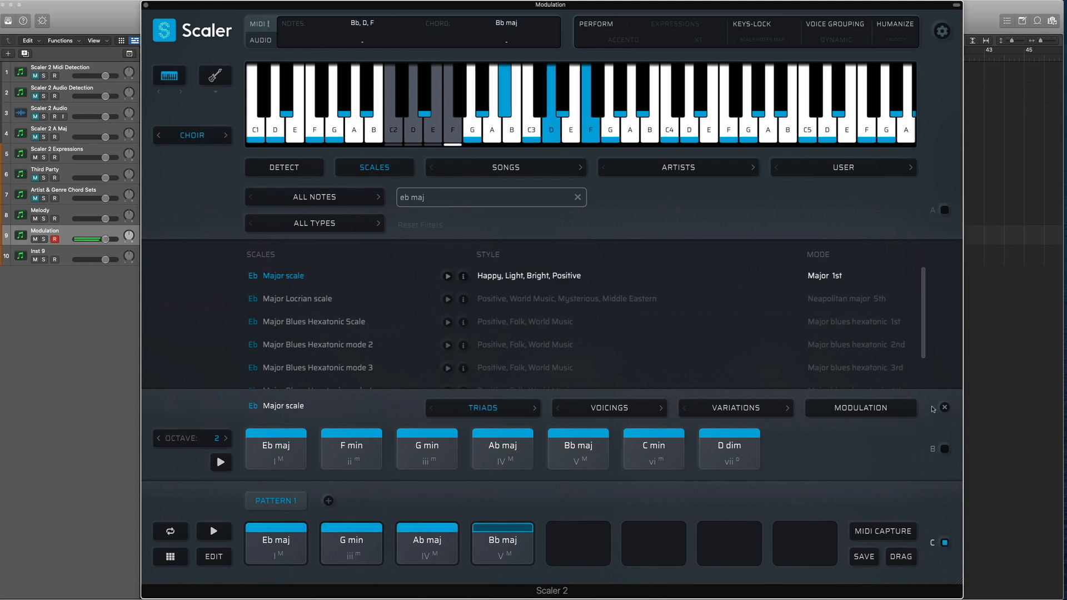
{"action": "left_click", "coordinate": [847, 27]}
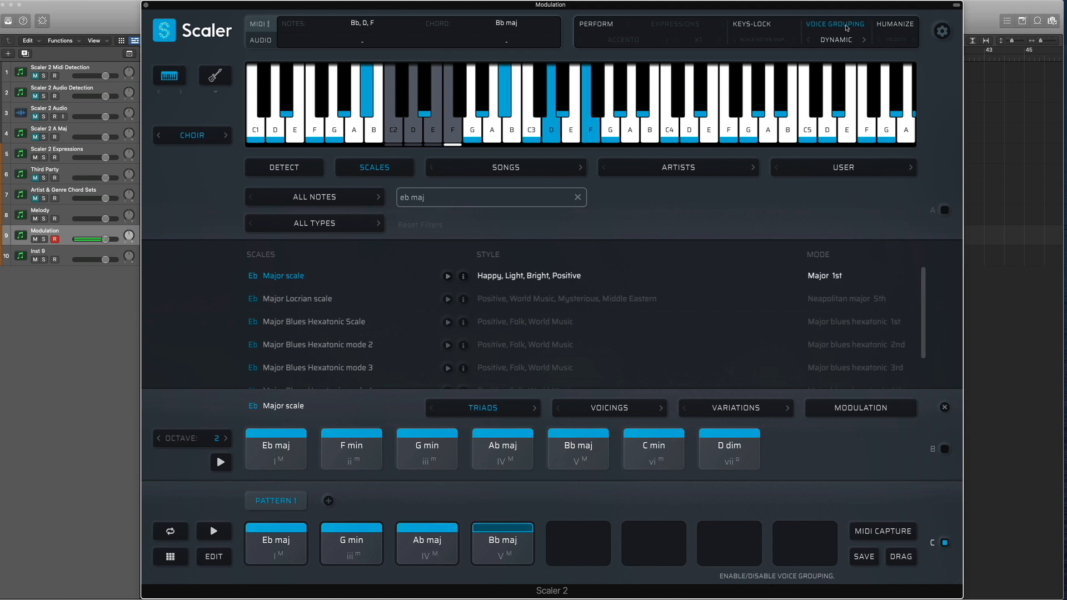
Modulate the progression to F major on the circle of fifths and bind incoming MIDI notes to modulation row 1
{"action": "left_click", "coordinate": [869, 408]}
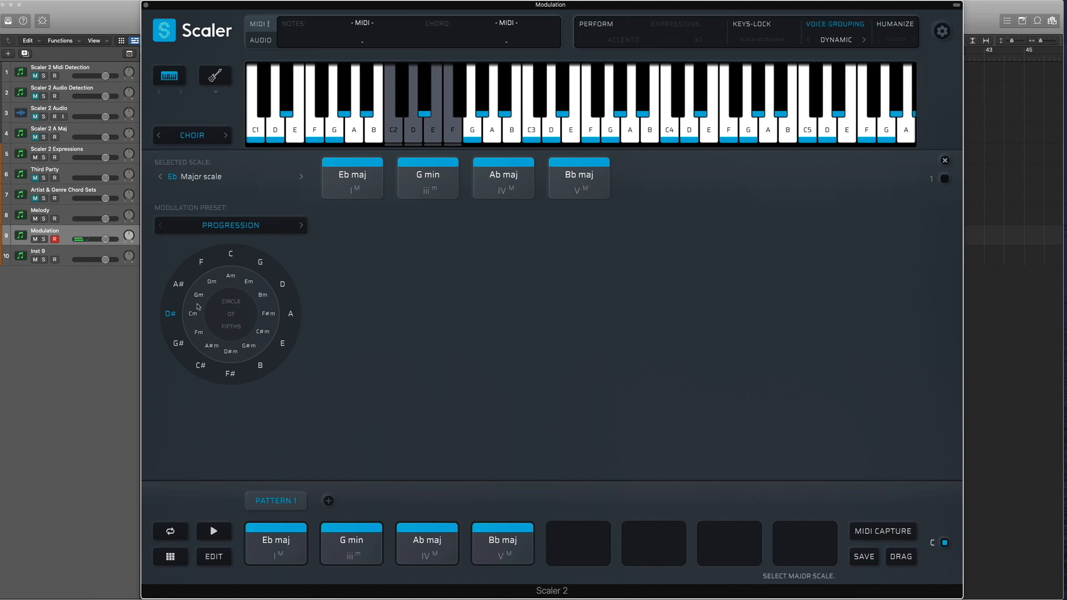
{"action": "left_click", "coordinate": [202, 263]}
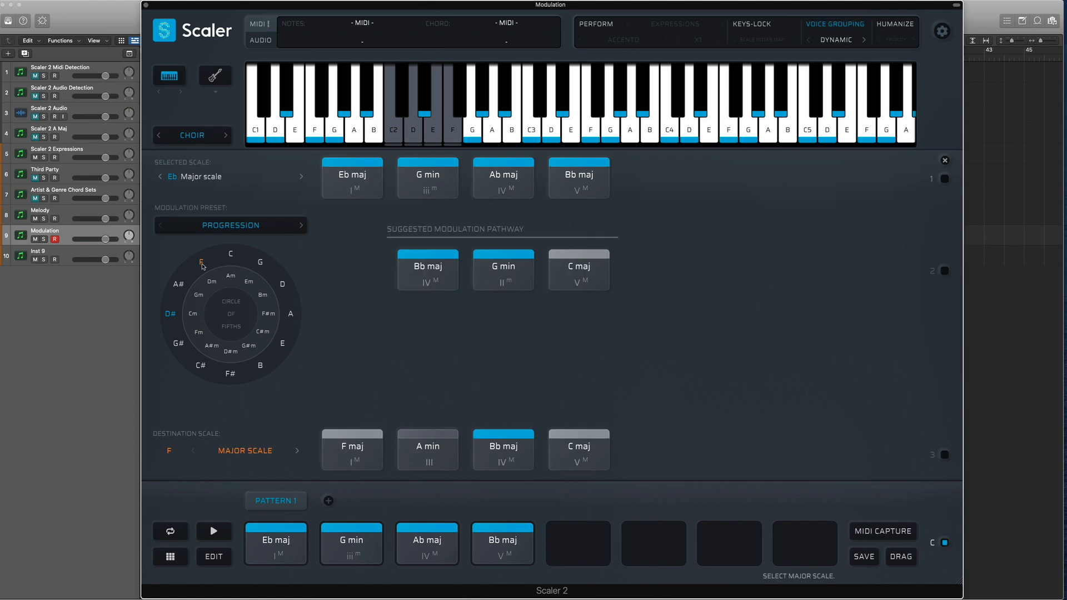
{"action": "left_click", "coordinate": [945, 179]}
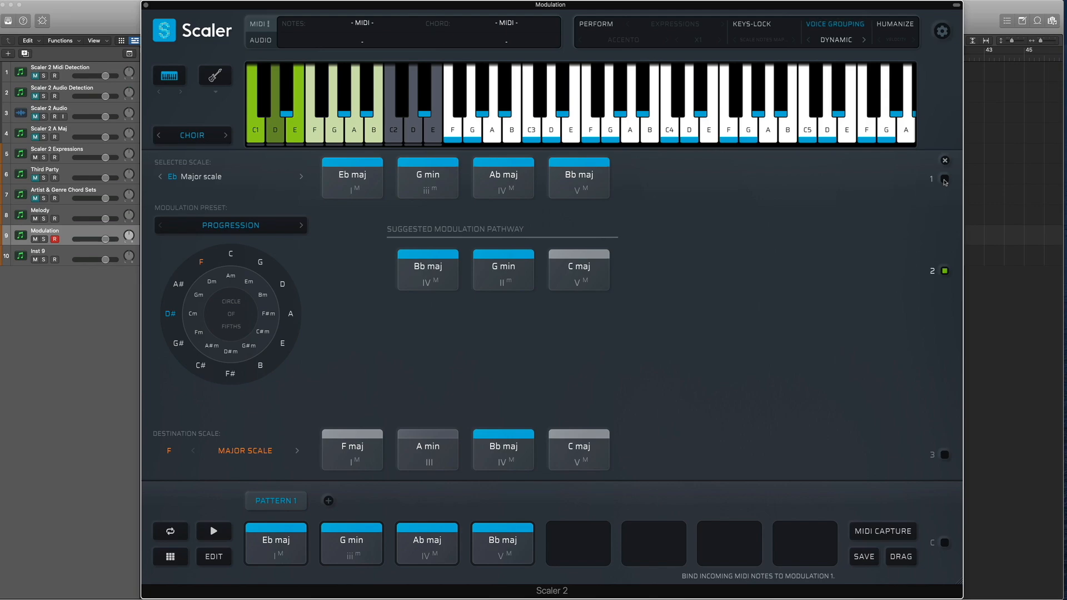
{"action": "left_click", "coordinate": [944, 180]}
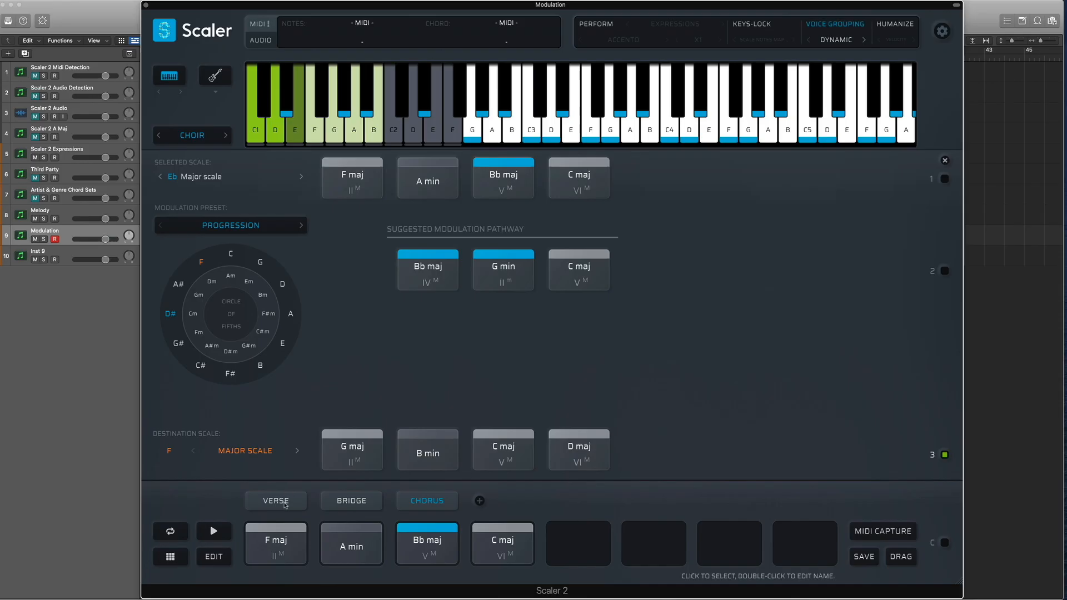
Change the modulation preset to Mediants and the instrument sound to Brass Ensemble
{"action": "left_click", "coordinate": [270, 224]}
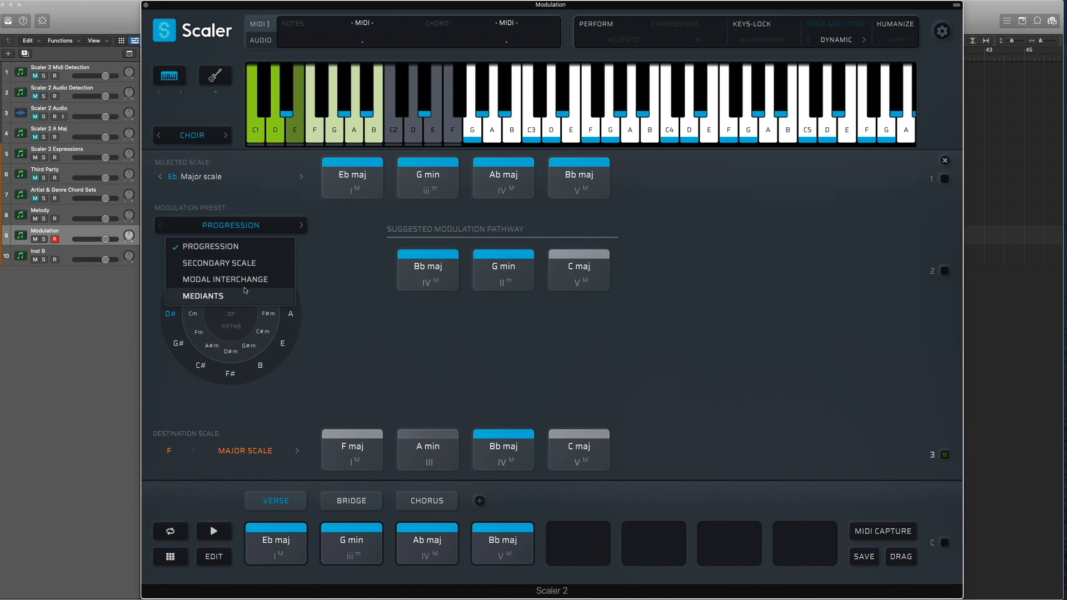
{"action": "left_click", "coordinate": [240, 293]}
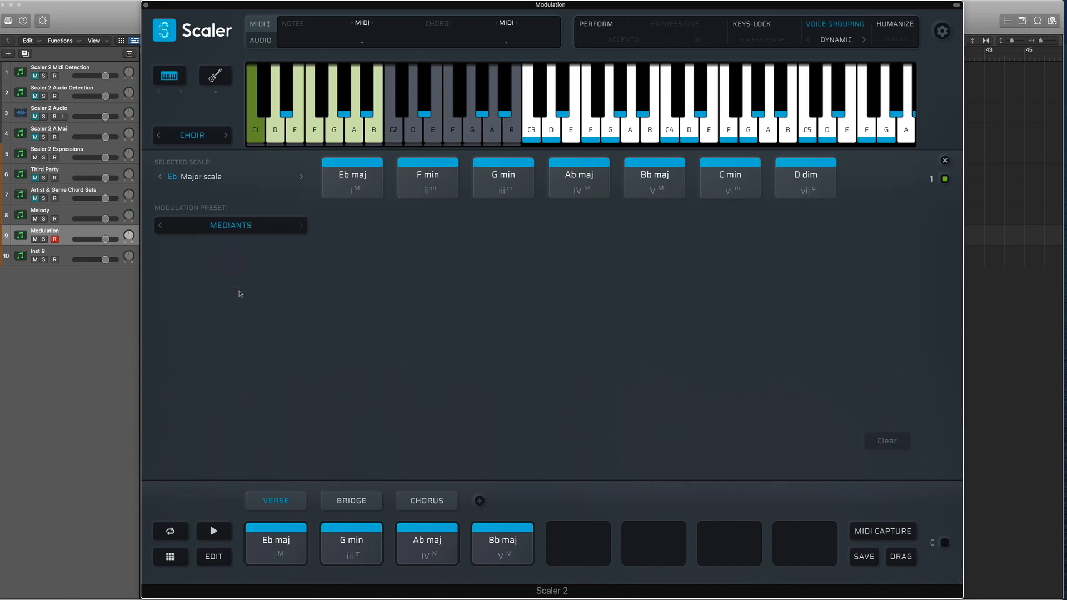
{"action": "left_click", "coordinate": [203, 133]}
{"action": "left_click", "coordinate": [207, 110]}
Build a mediant chord path from Eb maj through C maj and A min to F maj
{"action": "left_click", "coordinate": [521, 192]}
{"action": "left_click", "coordinate": [348, 188]}
{"action": "left_click", "coordinate": [586, 253]}
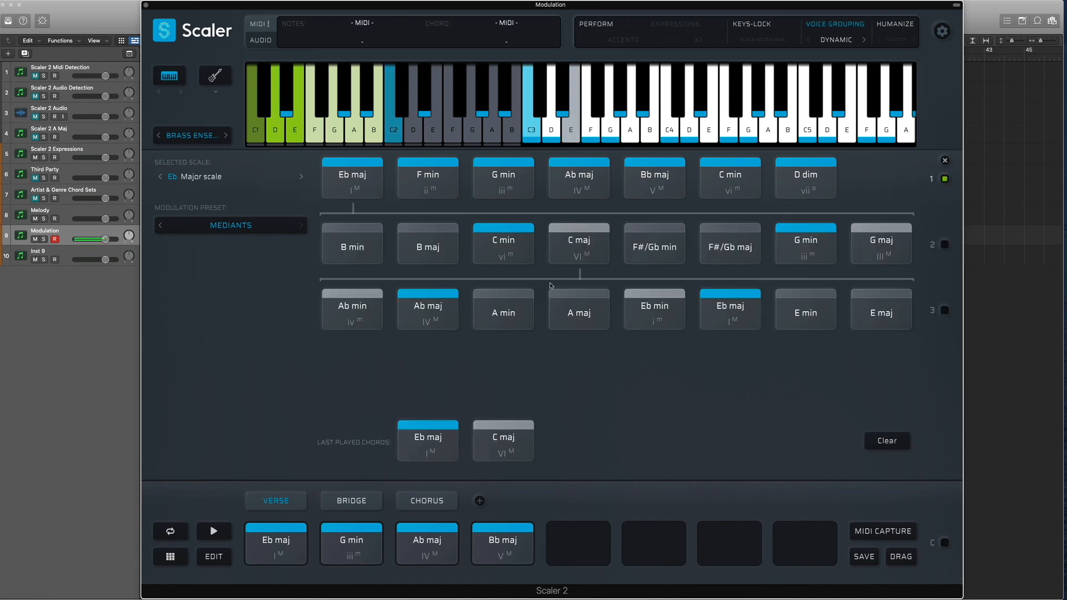
{"action": "left_click", "coordinate": [497, 315]}
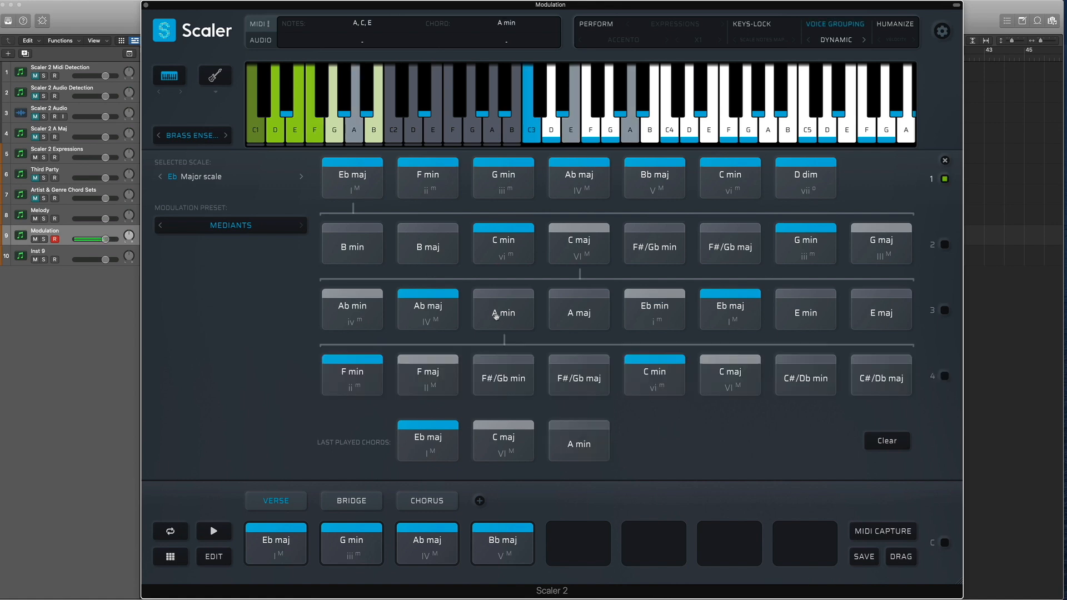
{"action": "left_click", "coordinate": [422, 378]}
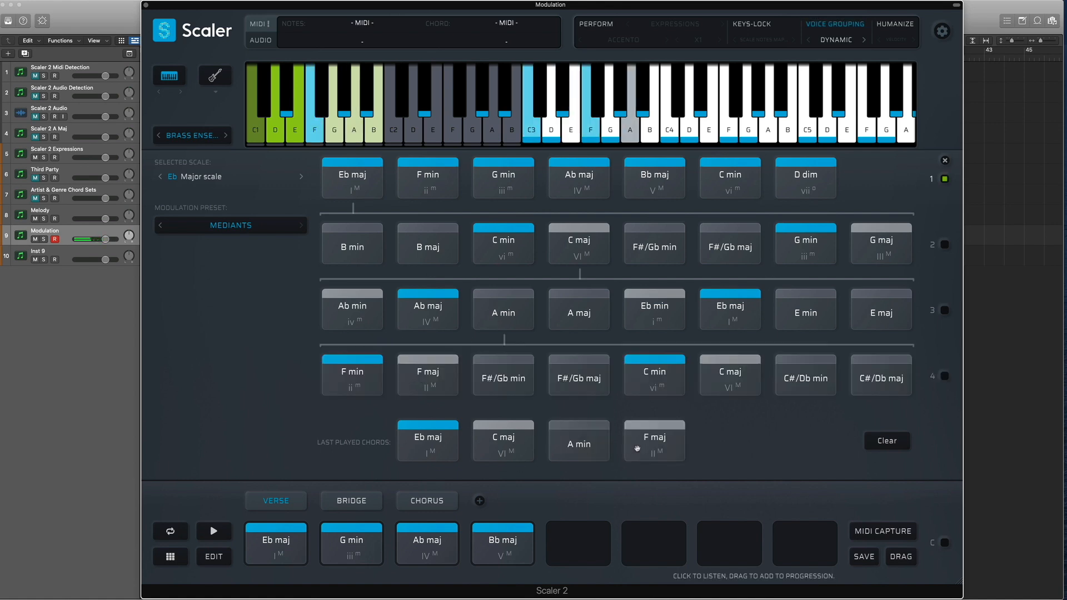
Audition C maj, A min and F maj from the last played chords
{"action": "left_click", "coordinate": [504, 445]}
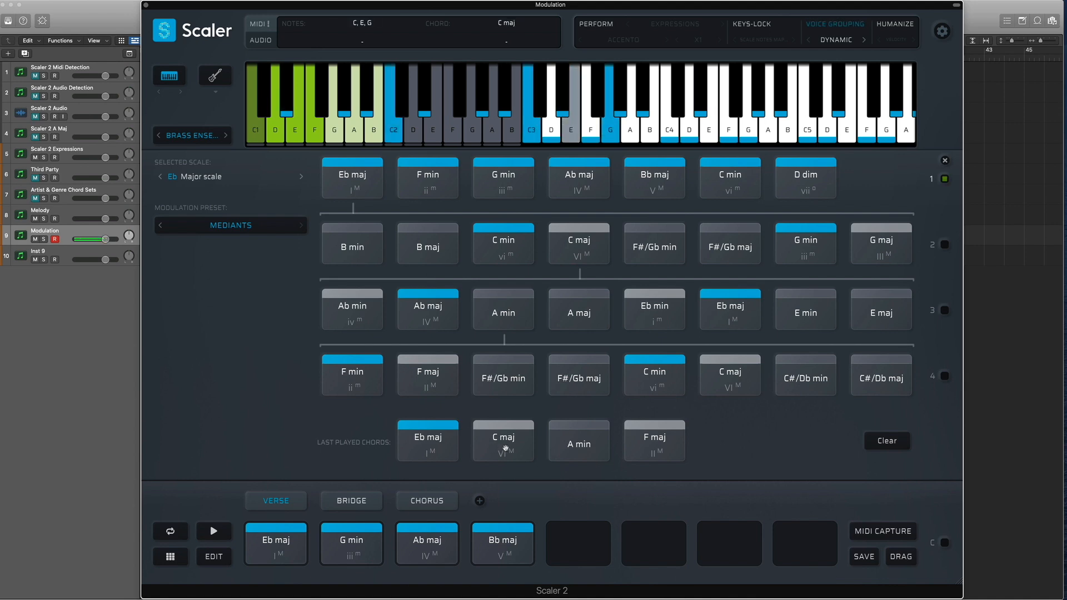
{"action": "left_click", "coordinate": [571, 445]}
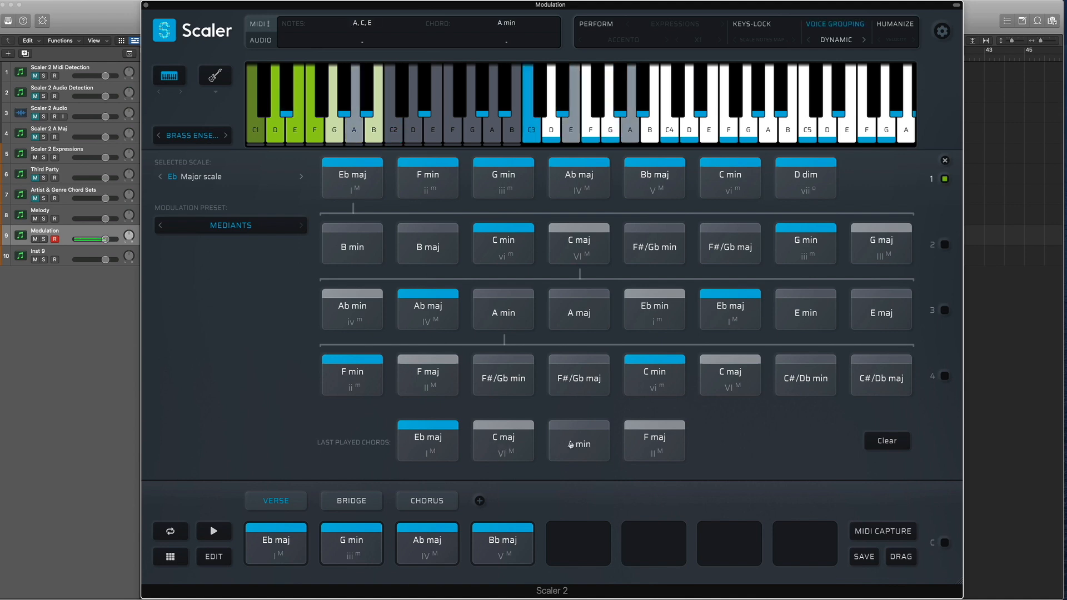
{"action": "left_click", "coordinate": [643, 444]}
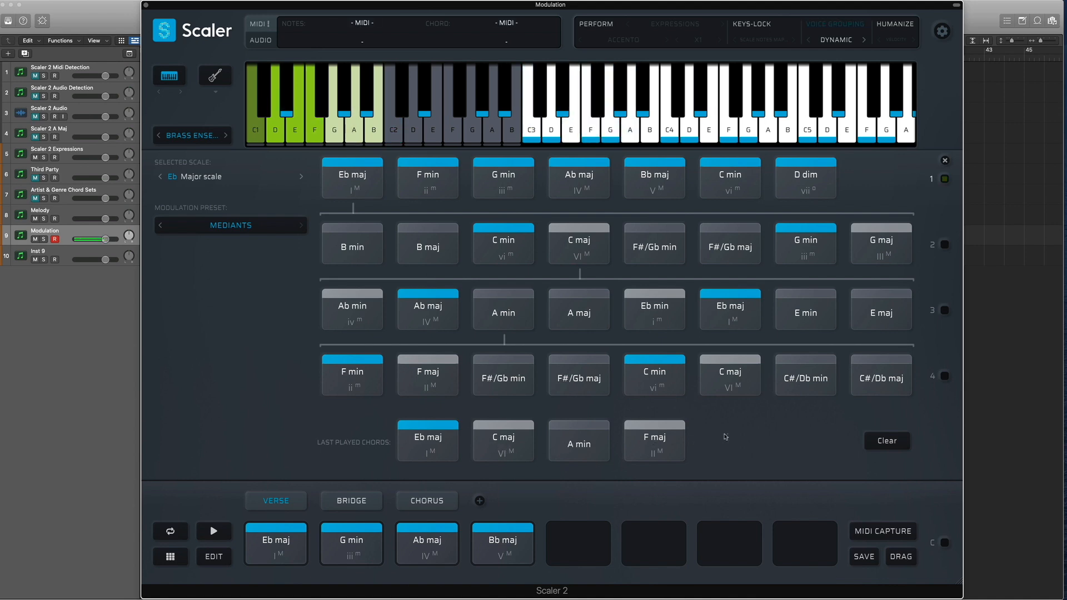